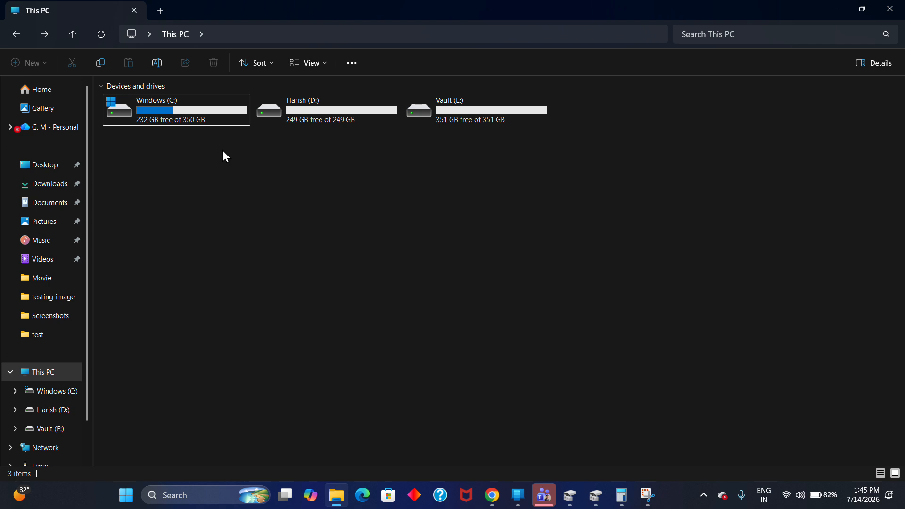
Step: Compare the used and free space of the Windows (C:) and D: drives in This PC
left_click(200, 111)
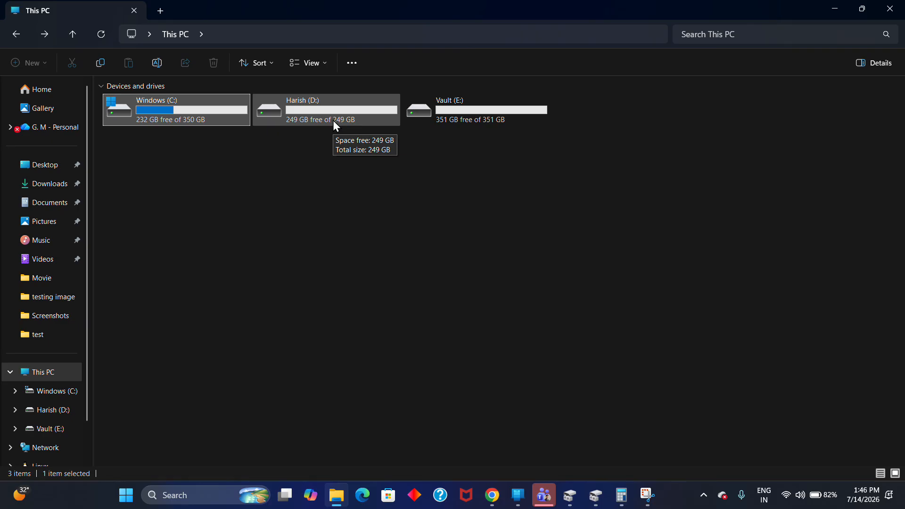
left_click(386, 38)
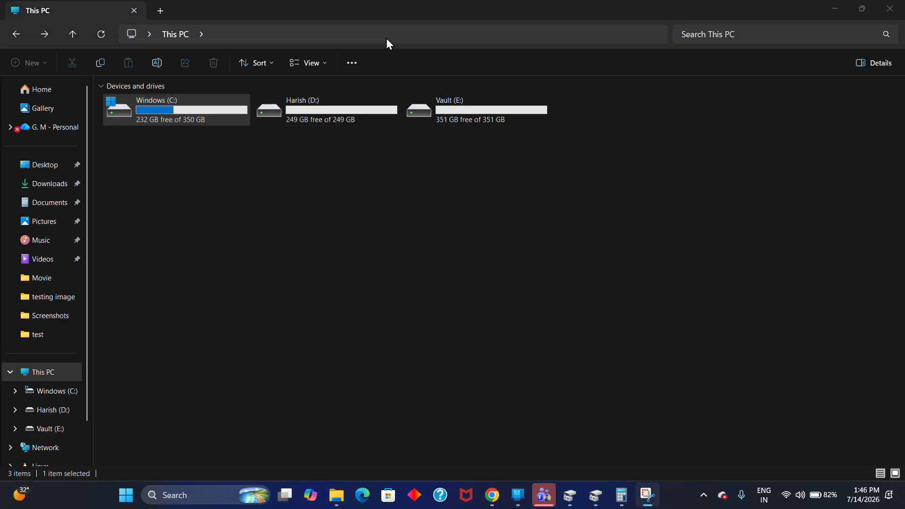
left_click(321, 118)
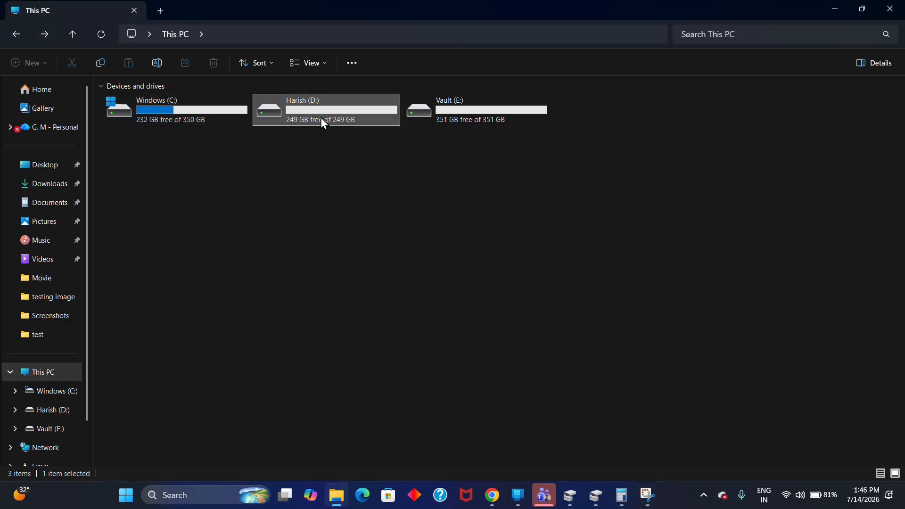
mouse_move(340, 129)
left_click(189, 109)
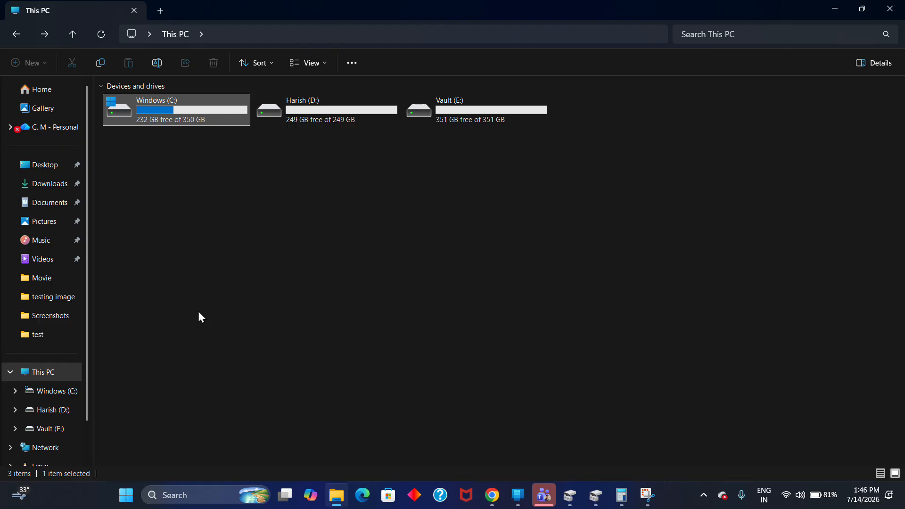
Step: Search Windows for "disk management"
left_click(185, 493)
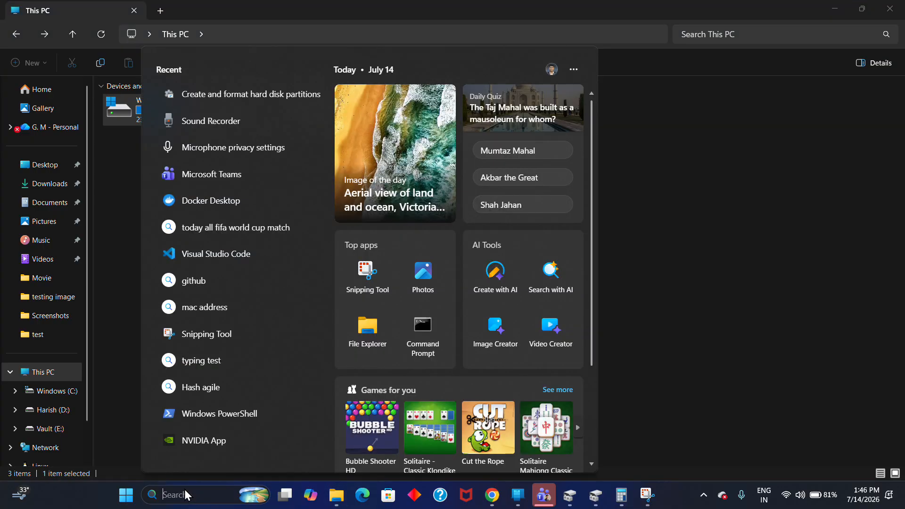
type("dis")
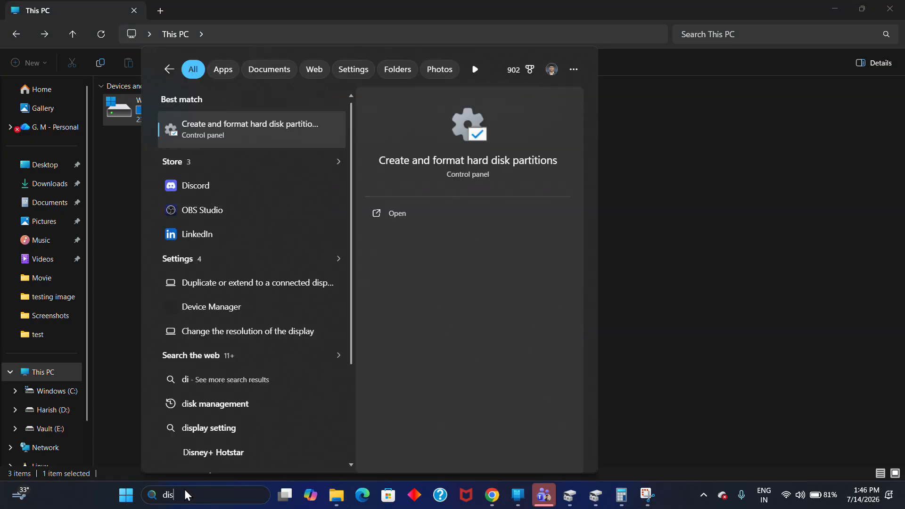
type("k anag")
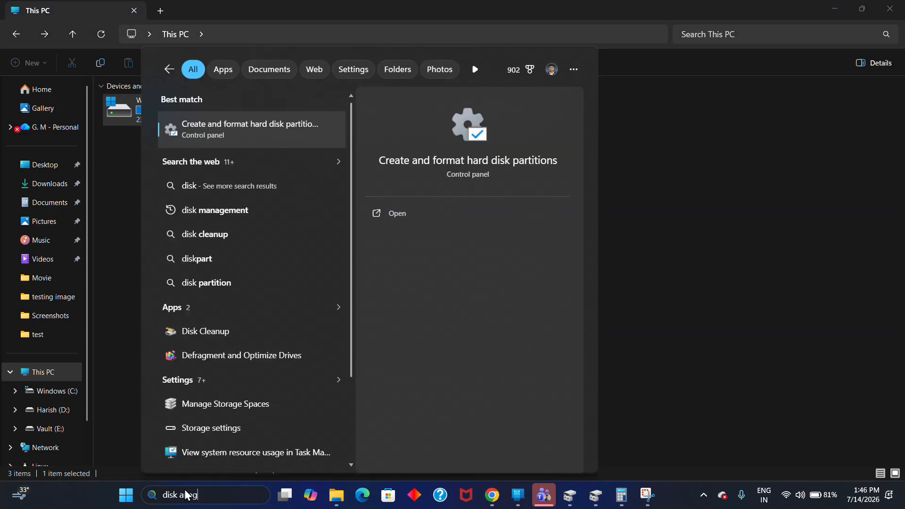
type("ement")
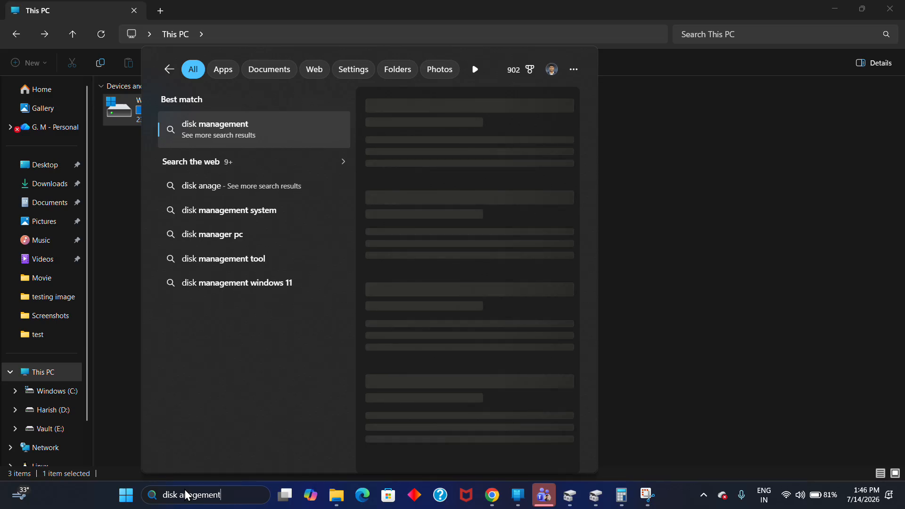
key("BackSpace")
key("BackSpace")
key("BackSpace")
key("BackSpace")
key("BackSpace")
key("BackSpace")
key("BackSpace")
key("BackSpace")
key("BackSpace")
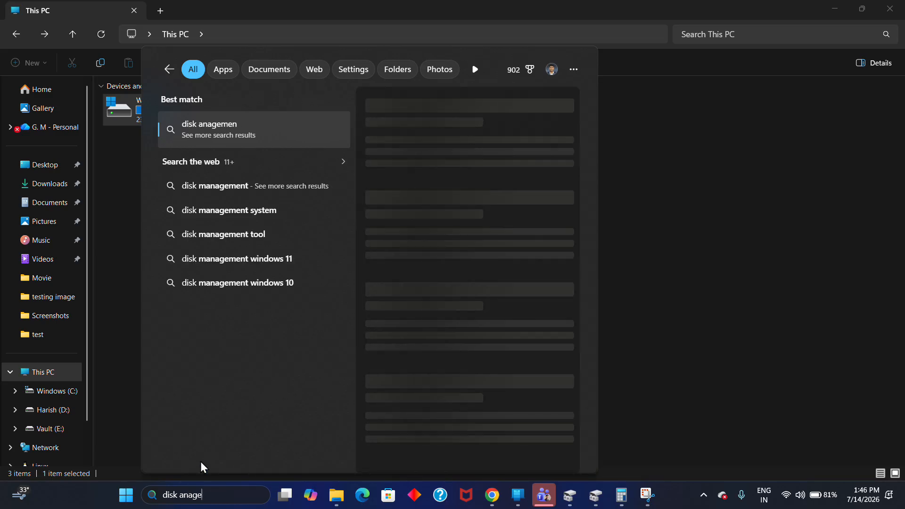
type("manageme")
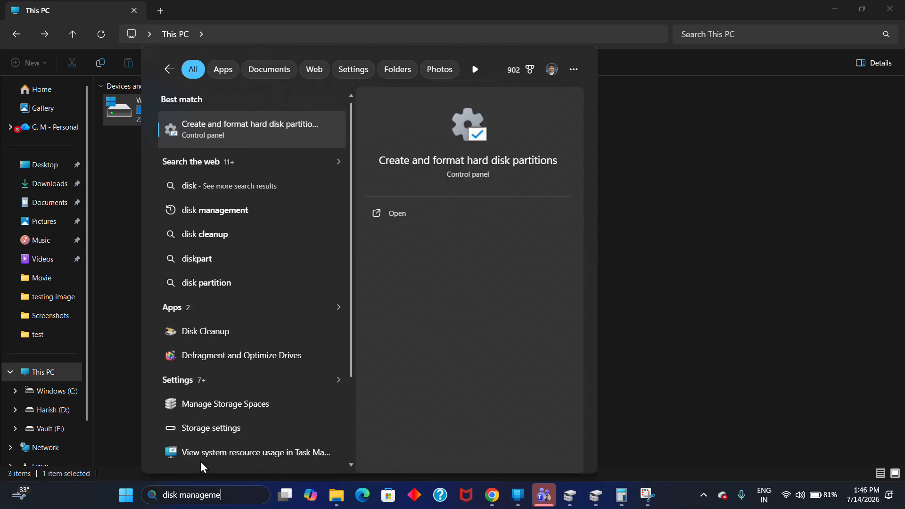
type("nt")
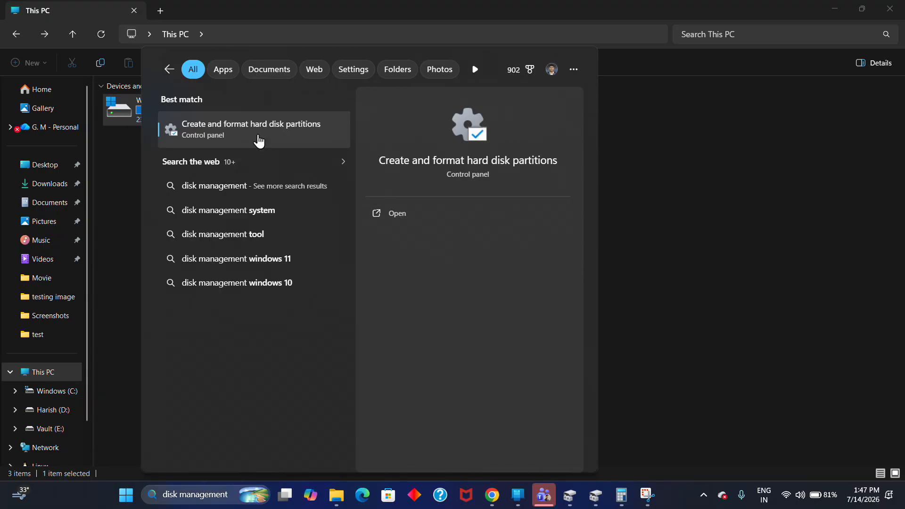
Step: Open Create and format hard disk partitions and maximize the Disk Management window
left_click(258, 141)
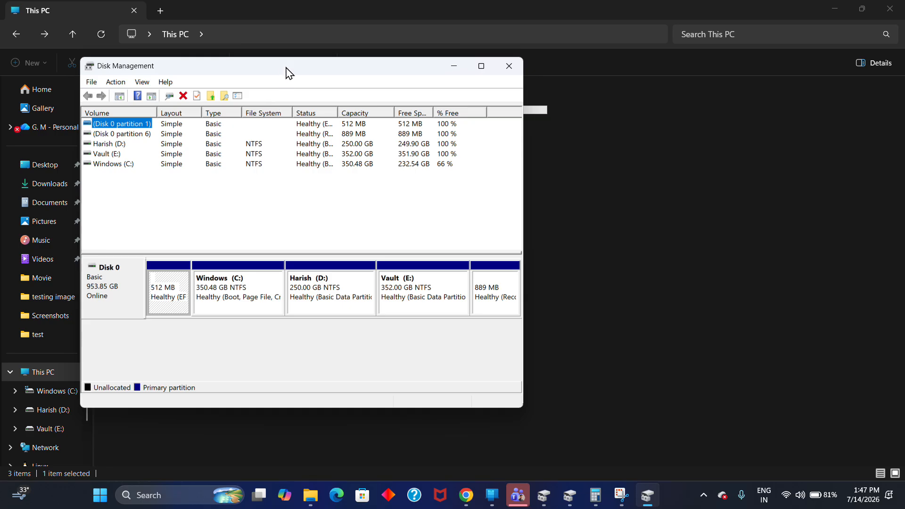
left_click_drag(285, 71, 391, 81)
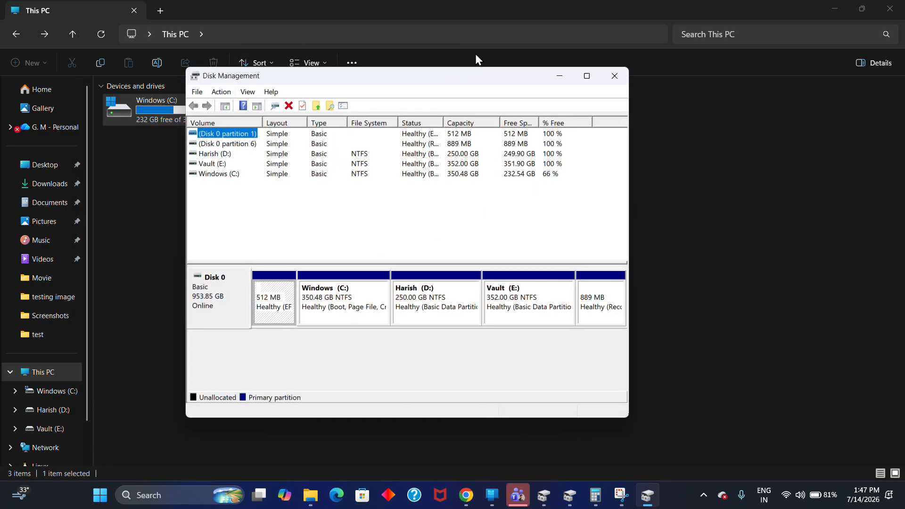
left_click(587, 77)
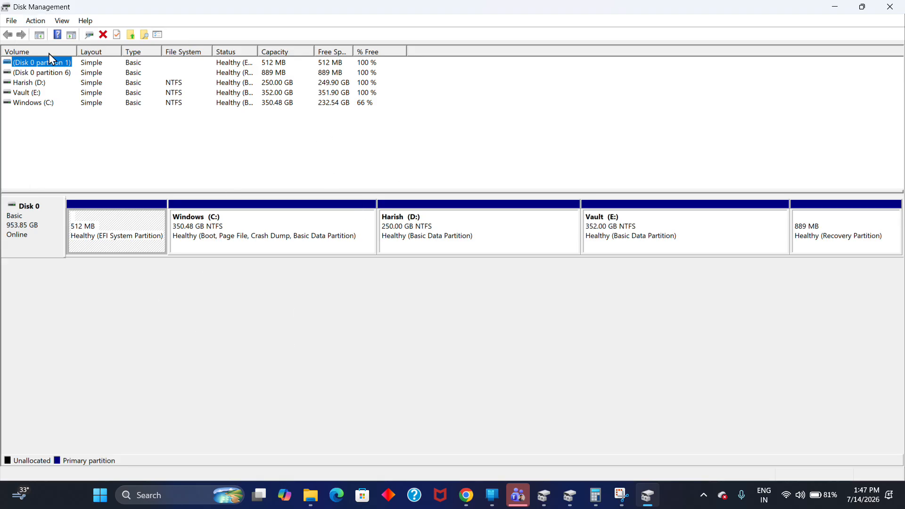
Step: Examine the partition layout of Disk 0, including the Windows (C:) volume, and the operations offered for the D: volume
left_click(36, 241)
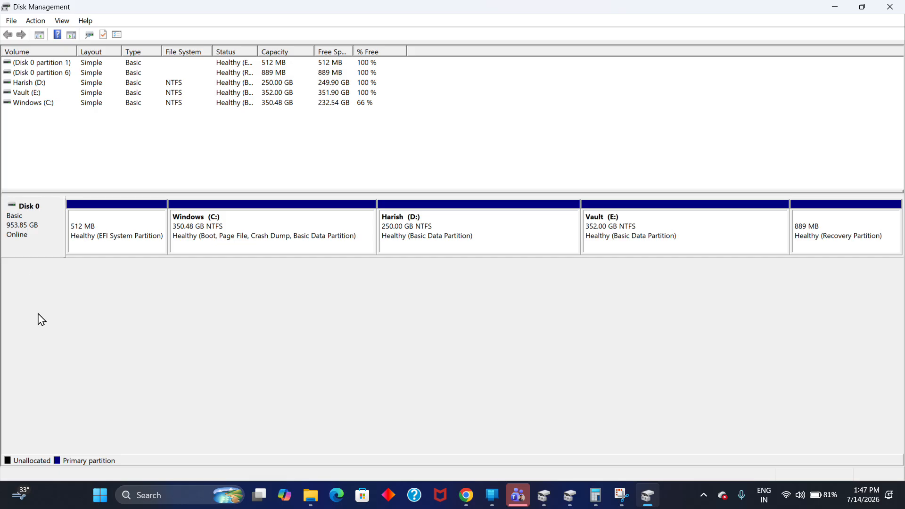
left_click(48, 238)
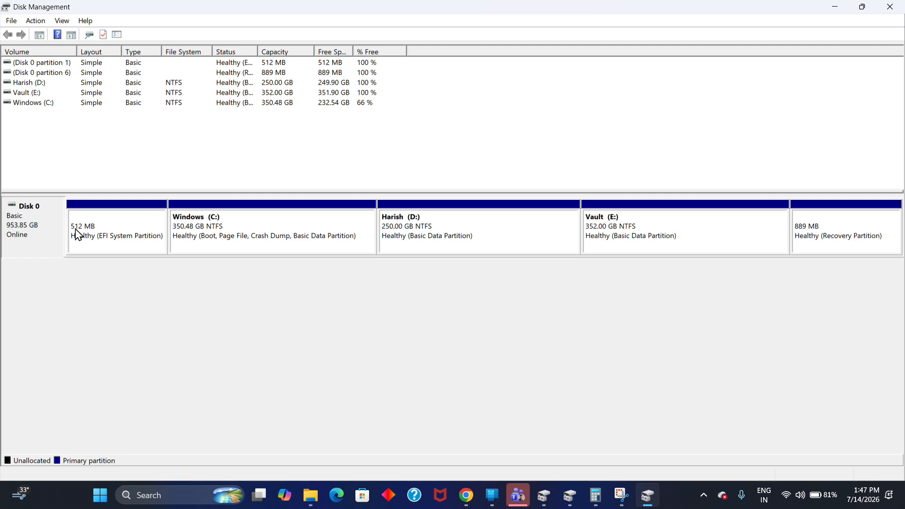
left_click(262, 234)
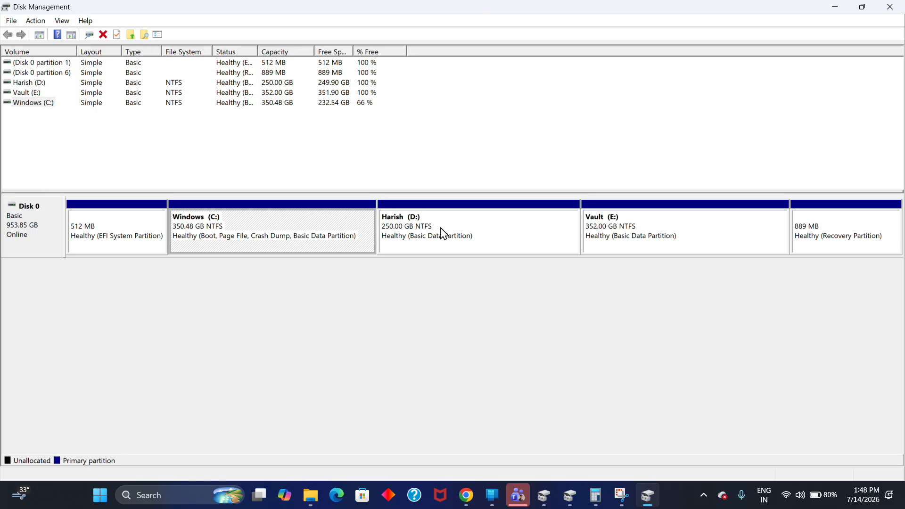
left_click(493, 221)
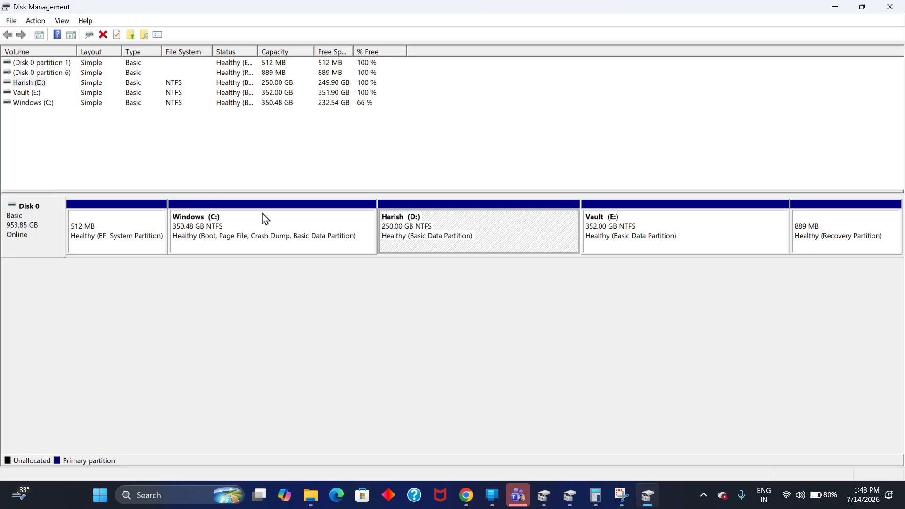
right_click(434, 223)
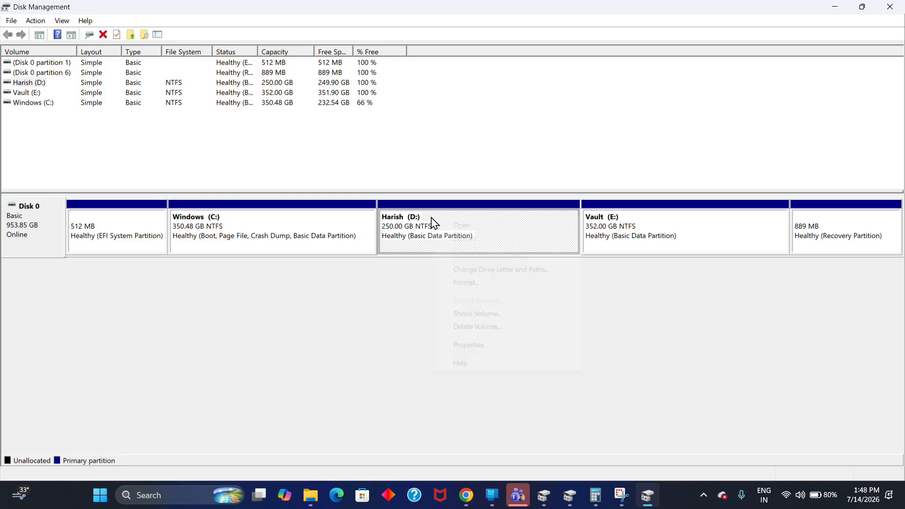
left_click(408, 223)
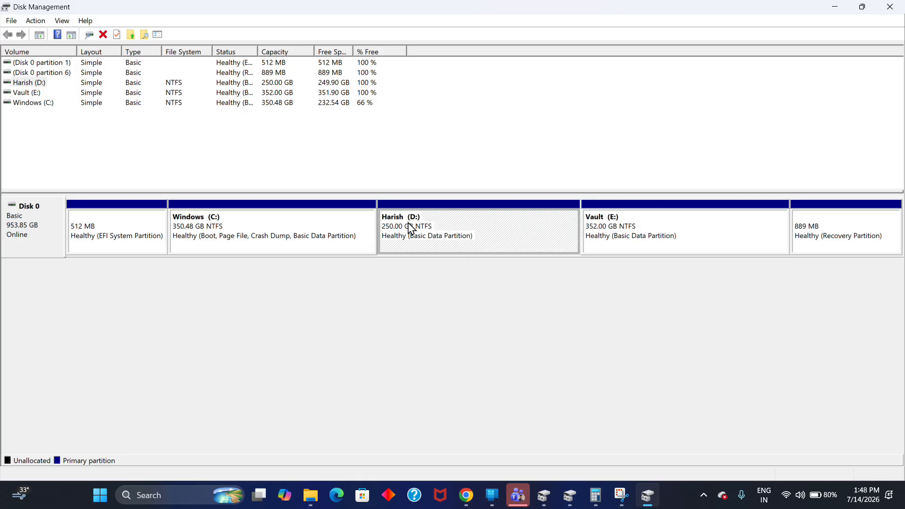
right_click(502, 239)
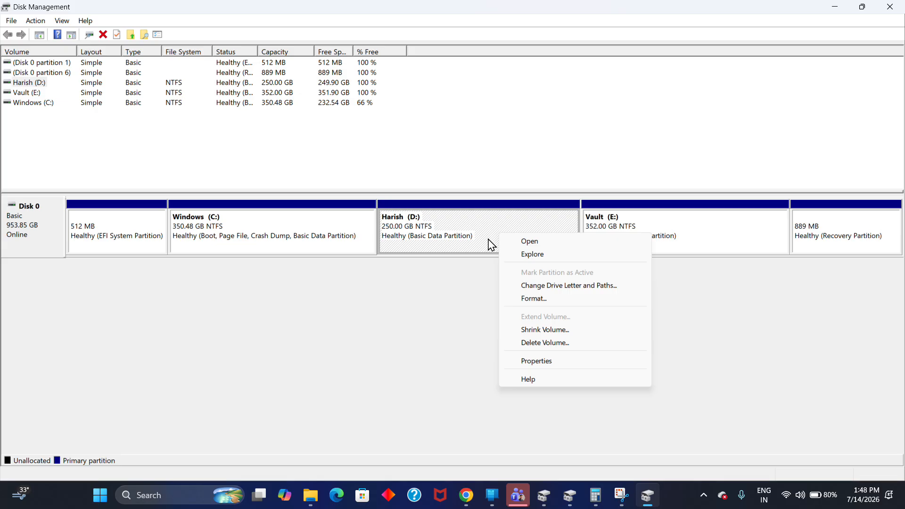
left_click(459, 231)
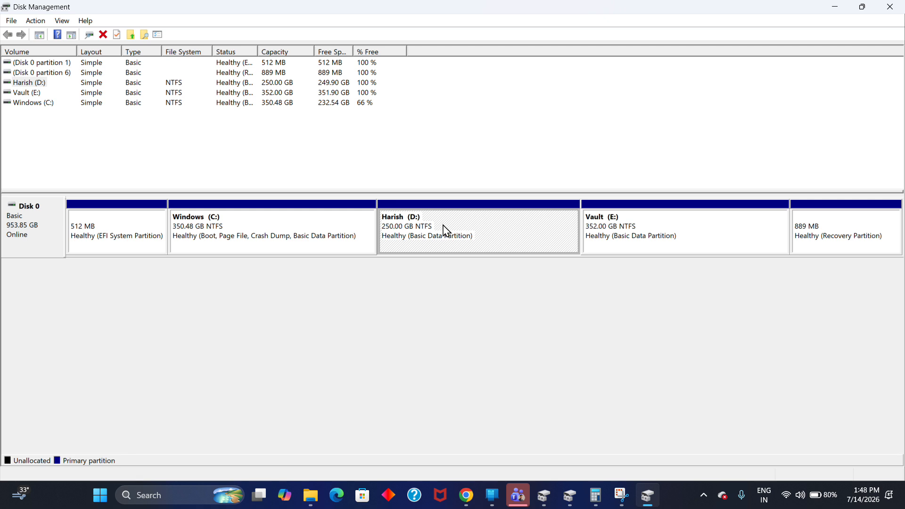
Step: Switch to File Explorer, check the contents of the D: and Vault (E:) drives, and return to Disk Management
left_click(311, 493)
double_click(336, 109)
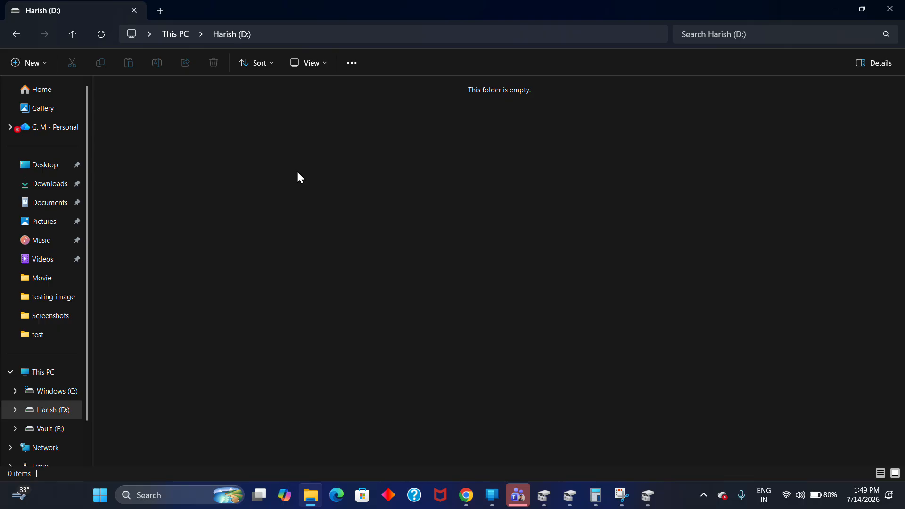
key("alt+Left")
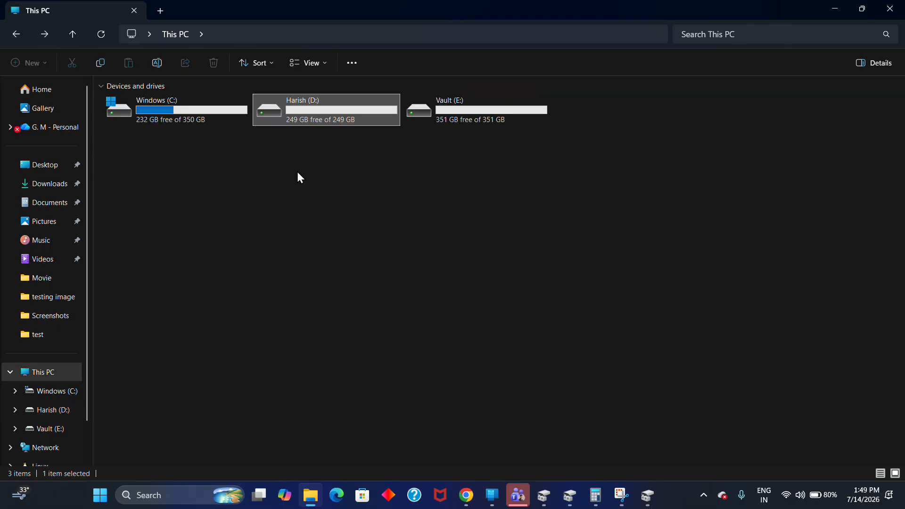
double_click(343, 117)
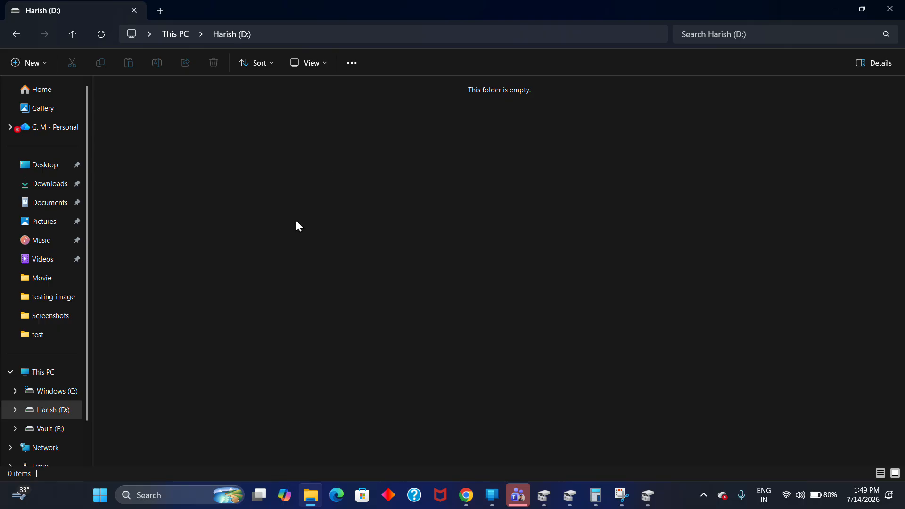
key("alt+Left")
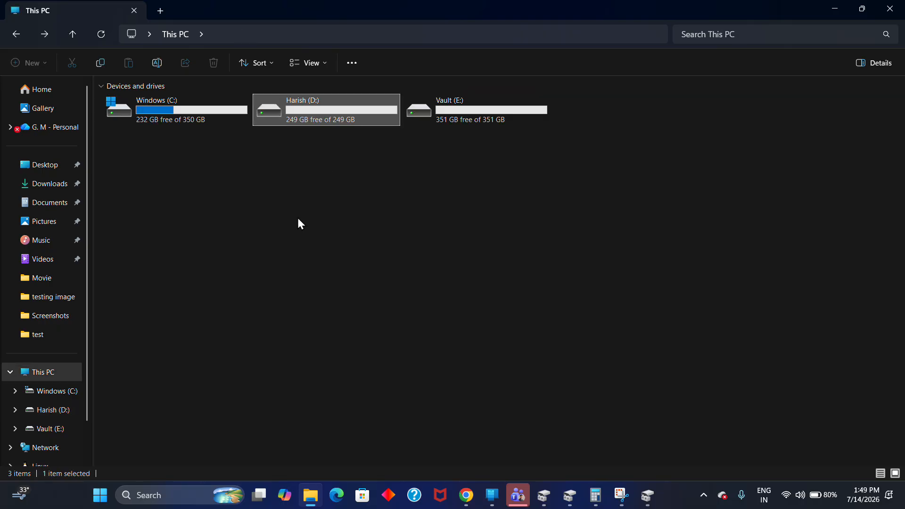
double_click(458, 107)
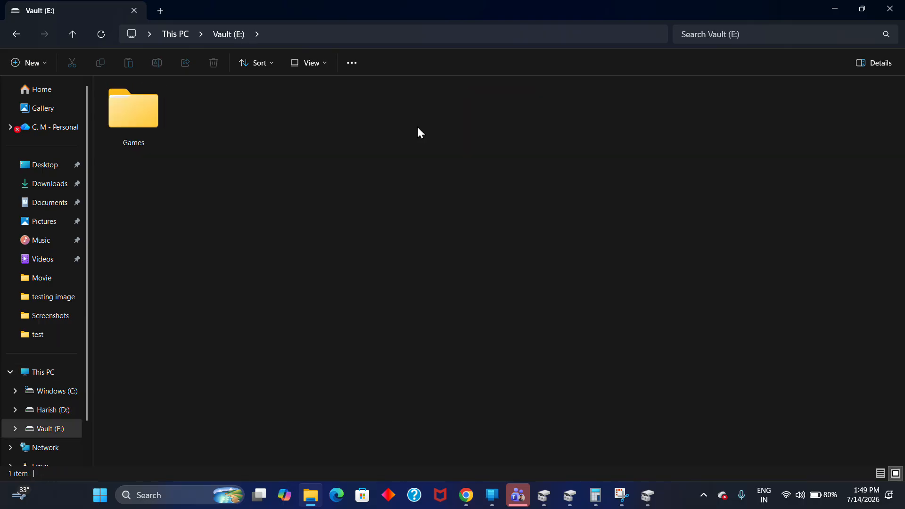
key("alt+Left")
left_click(335, 107)
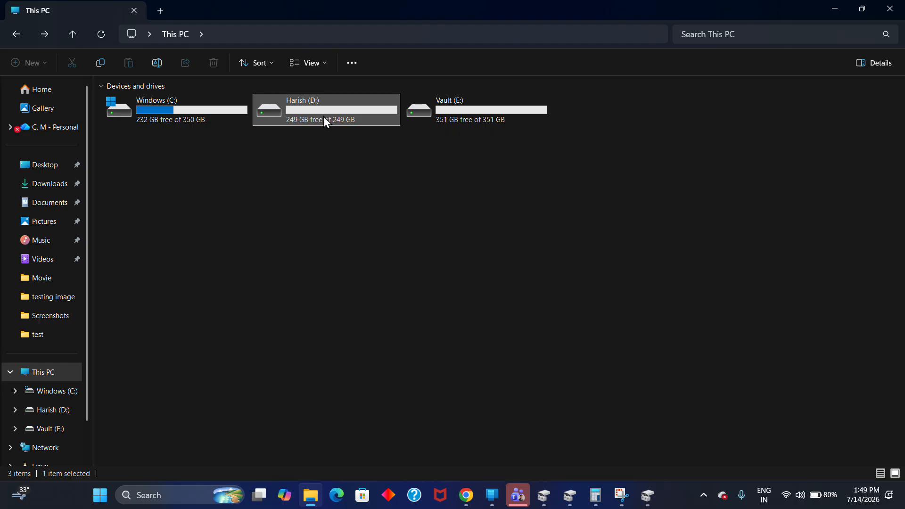
left_click(835, 7)
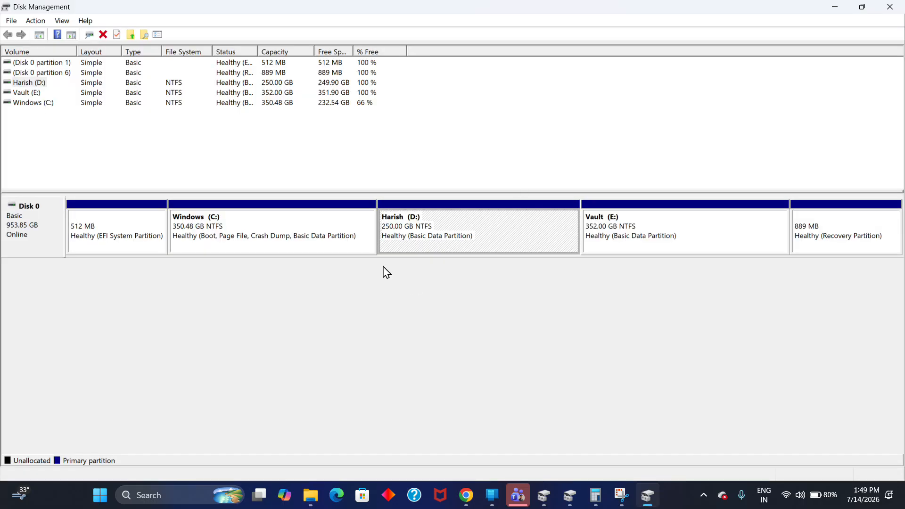
Step: Delete the 250 GB D: volume on Disk 0 and confirm the deletion
right_click(458, 225)
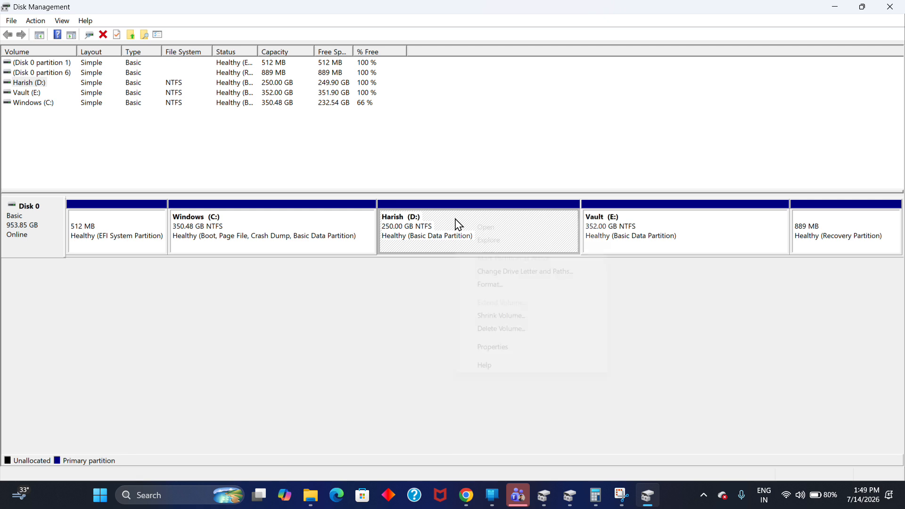
left_click(492, 329)
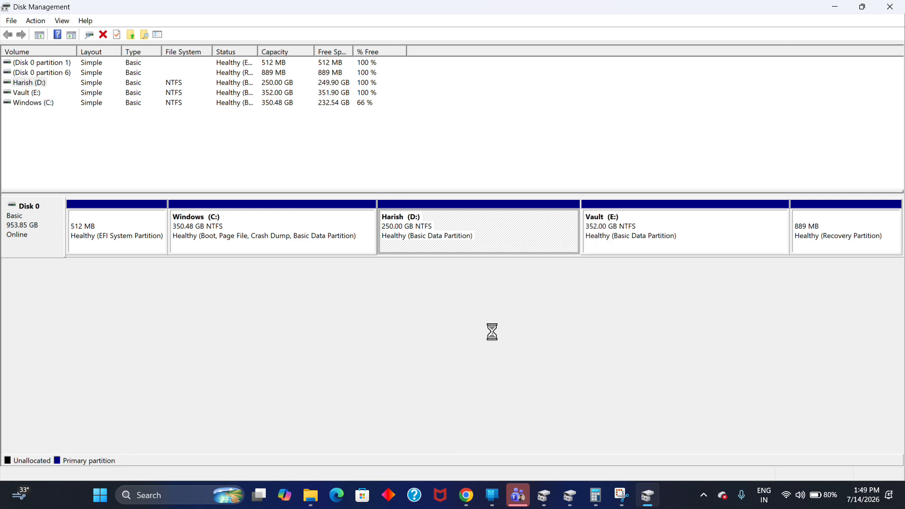
left_click(494, 333)
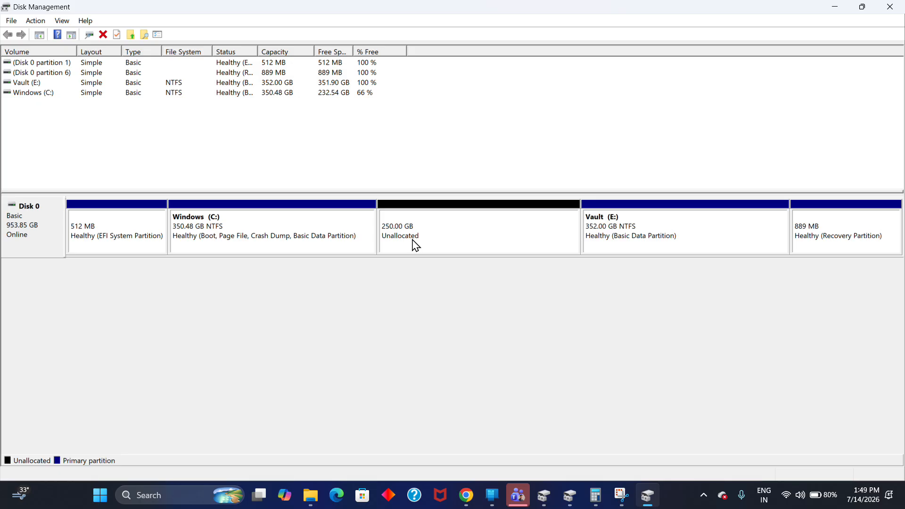
Step: Switch to Calculator and multiply 50 by 1024 to convert 50 GB into megabytes
left_click(414, 242)
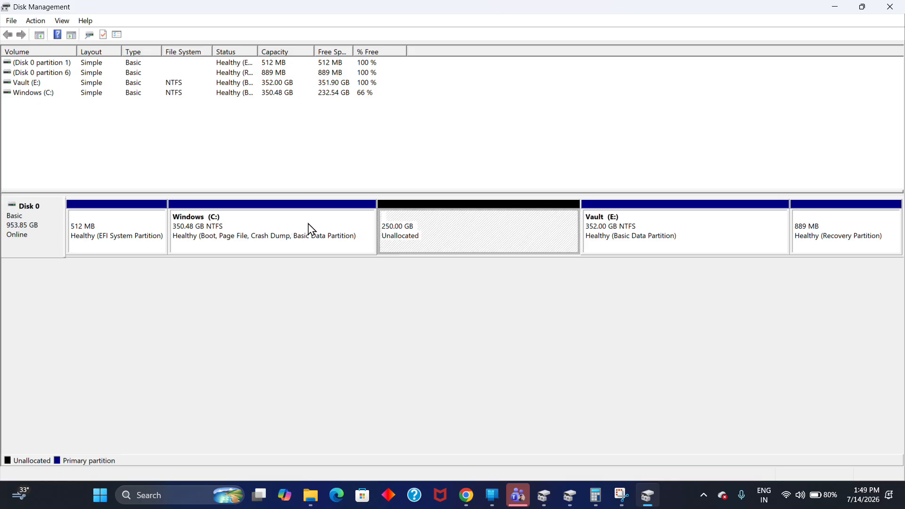
left_click(283, 241)
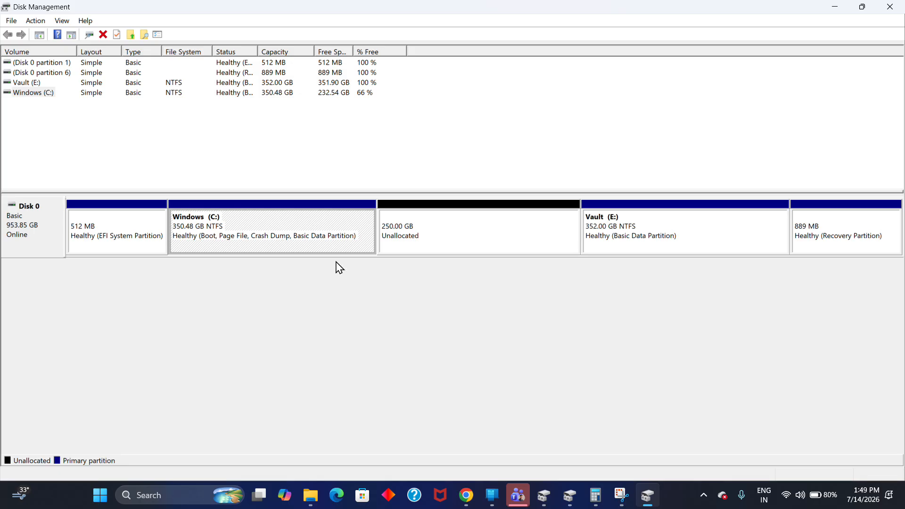
key("alt+Tab")
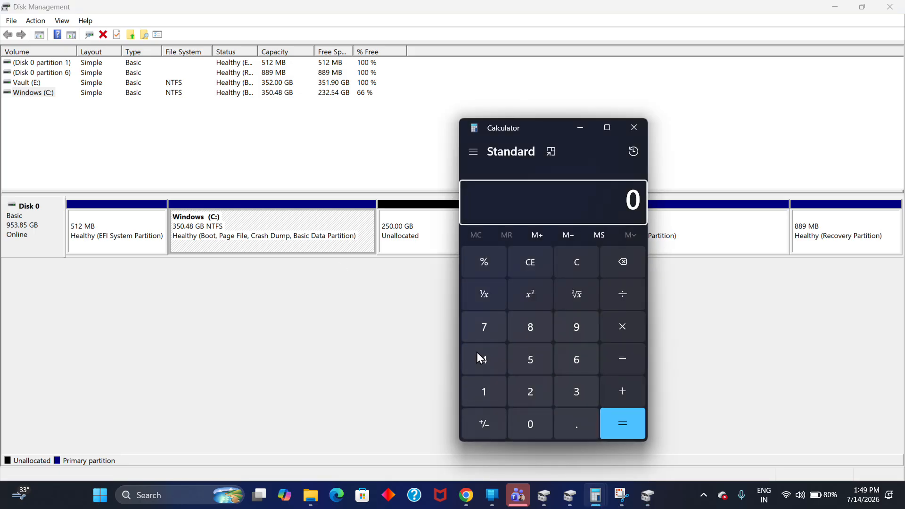
type("5")
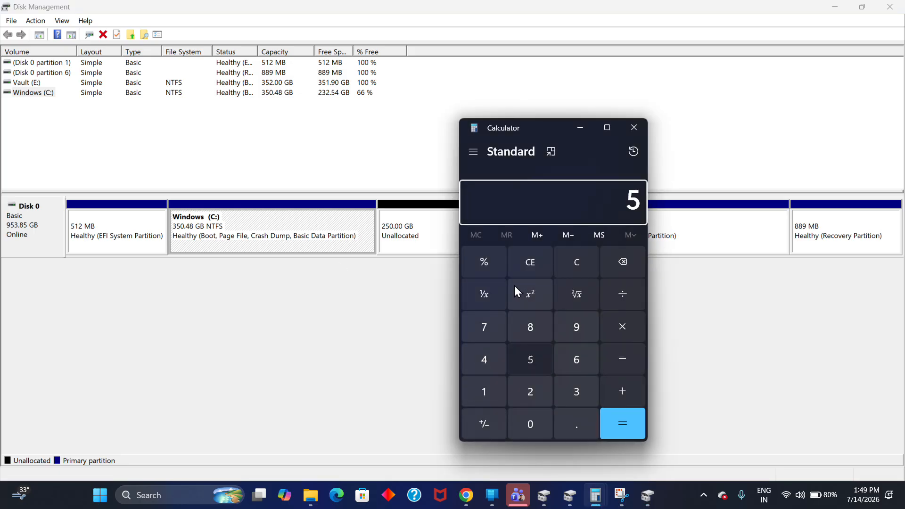
type("0")
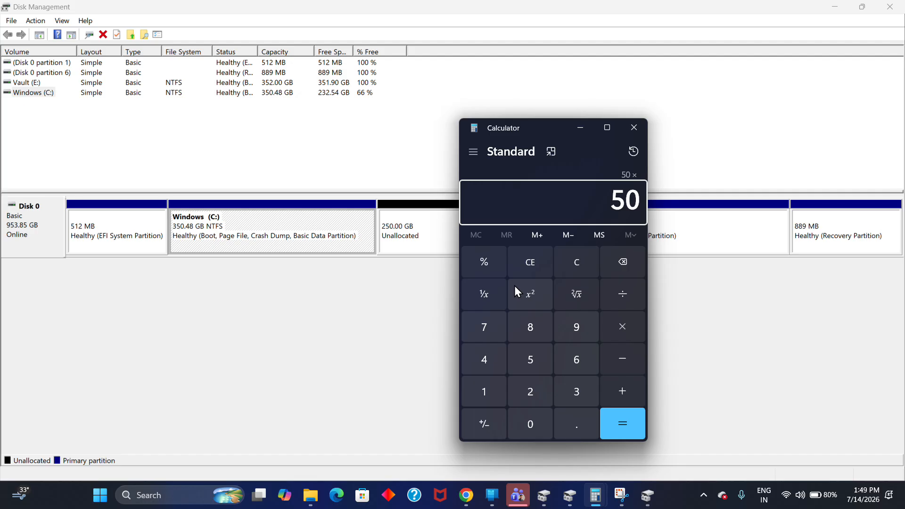
type("*102")
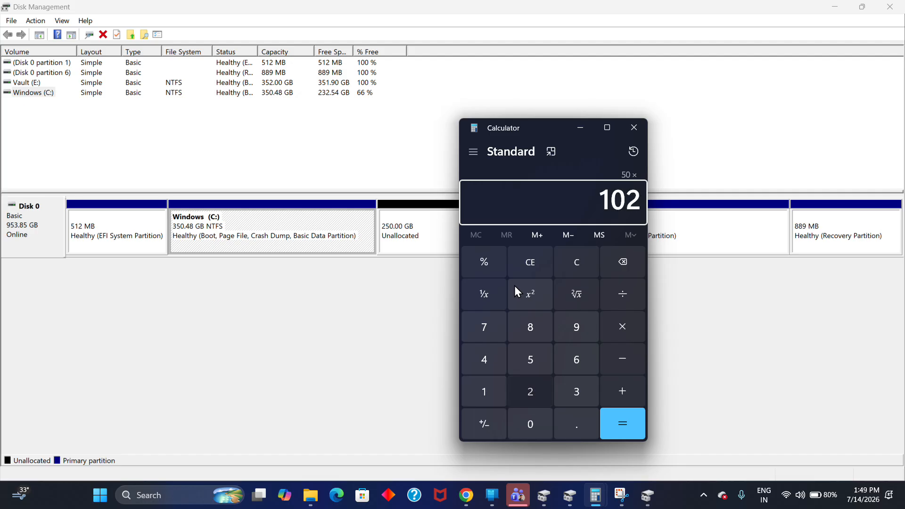
type("4")
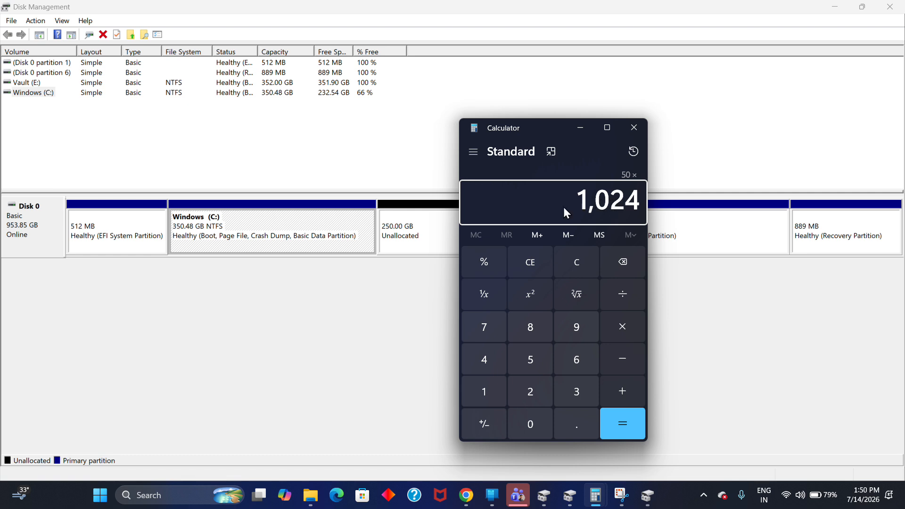
left_click_drag(546, 127, 522, 99)
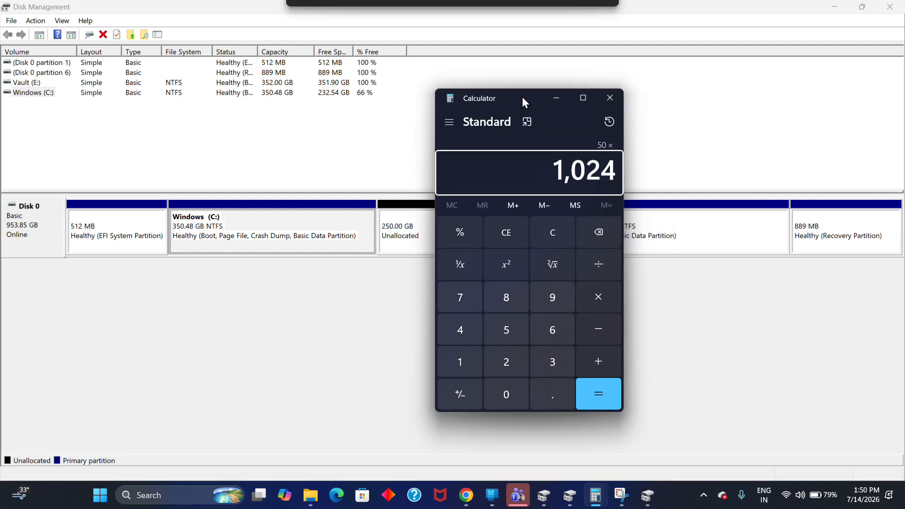
left_click(607, 398)
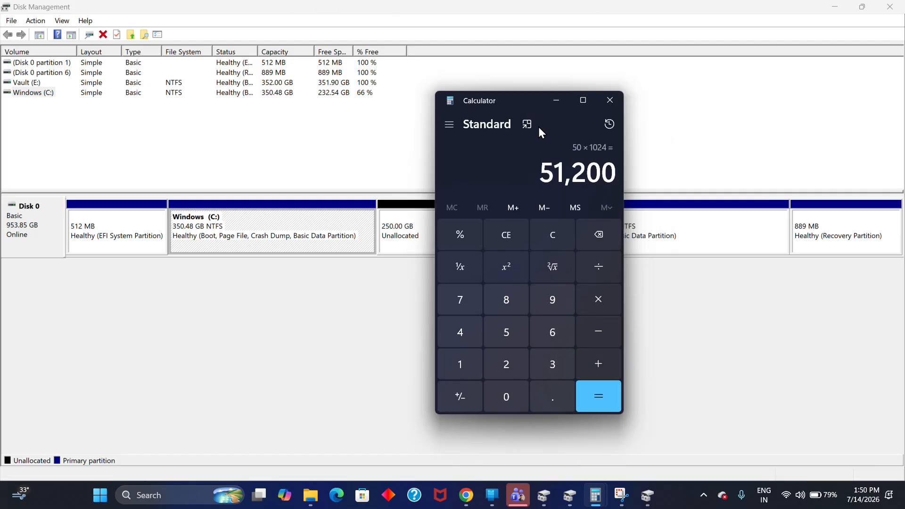
left_click_drag(529, 101, 674, 102)
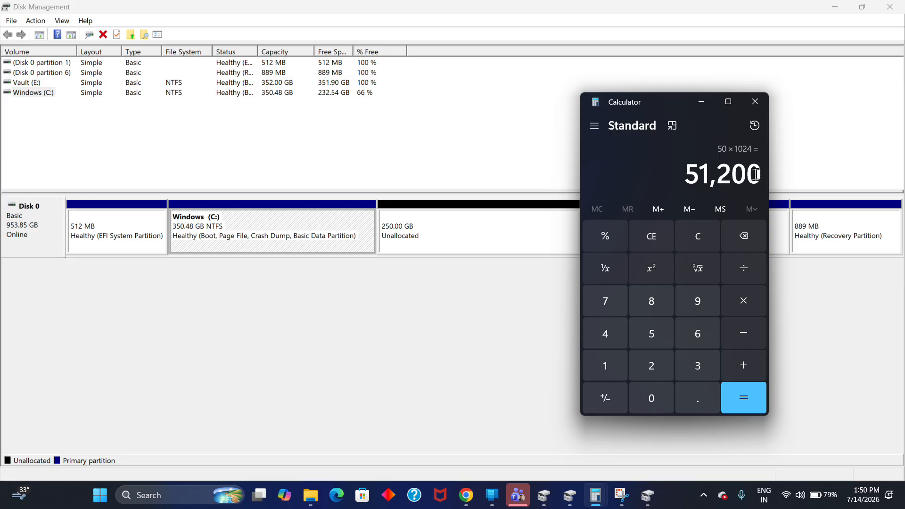
Step: Return to Disk Management and extend the Windows (C:) volume by 51200 MB using the adjacent unallocated space on Disk 0
left_click(286, 227)
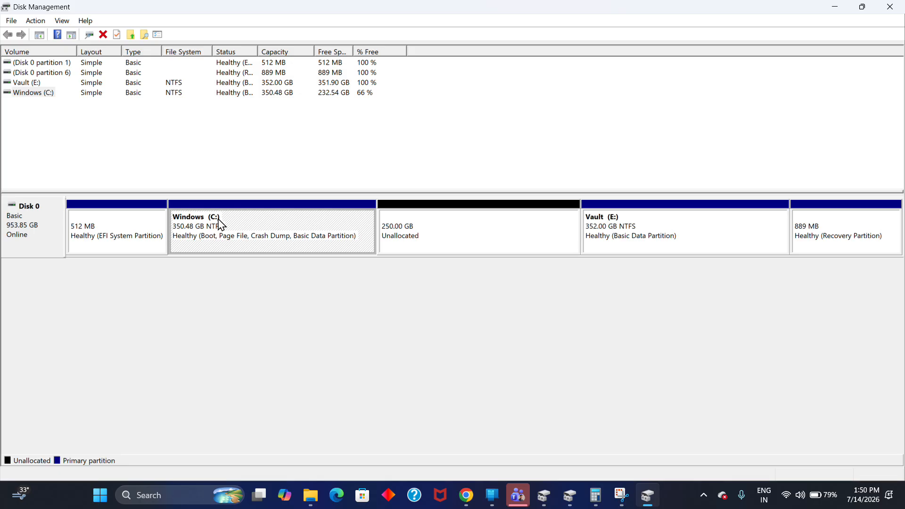
right_click(249, 225)
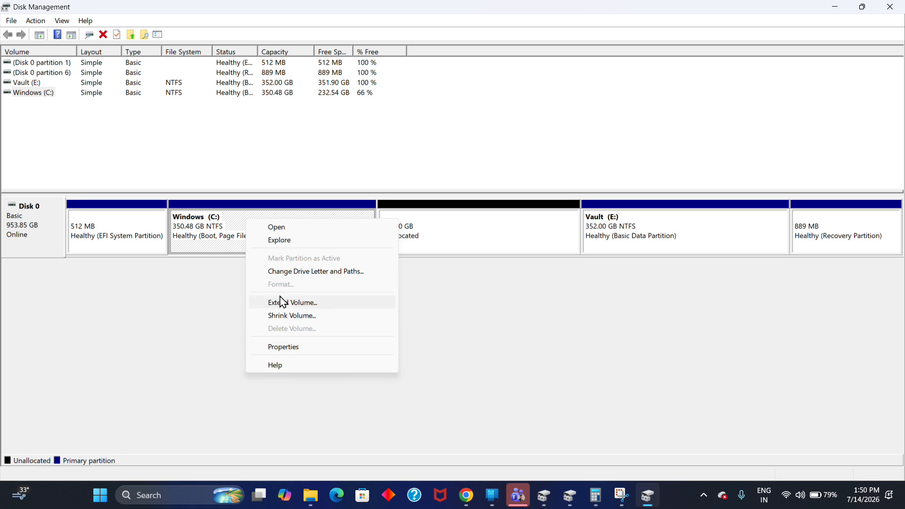
left_click(332, 306)
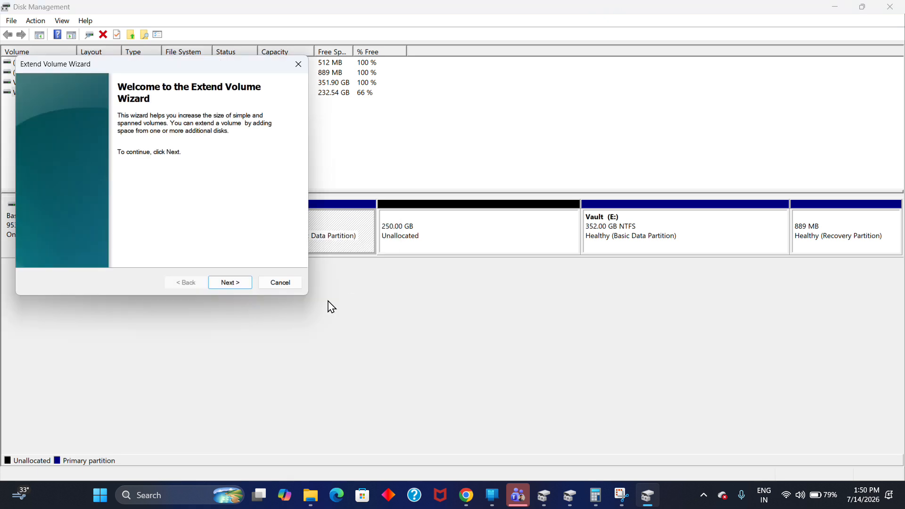
left_click(227, 283)
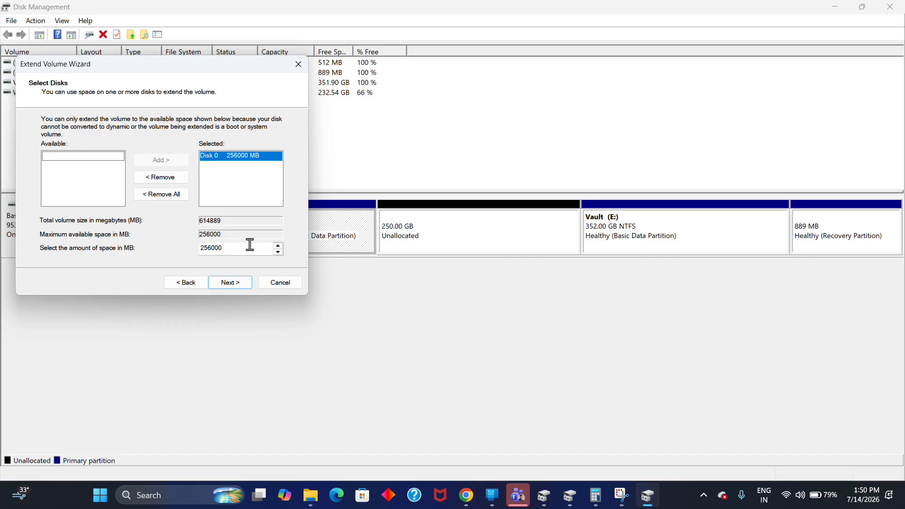
left_click(231, 249)
key("BackSpace")
key("BackSpace")
key("BackSpace")
key("BackSpace")
key("BackSpace")
key("BackSpace")
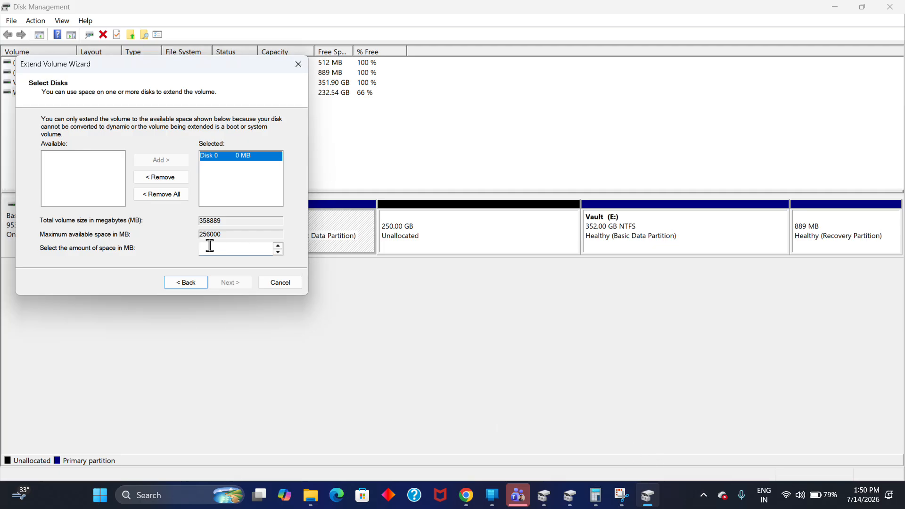
type("5120")
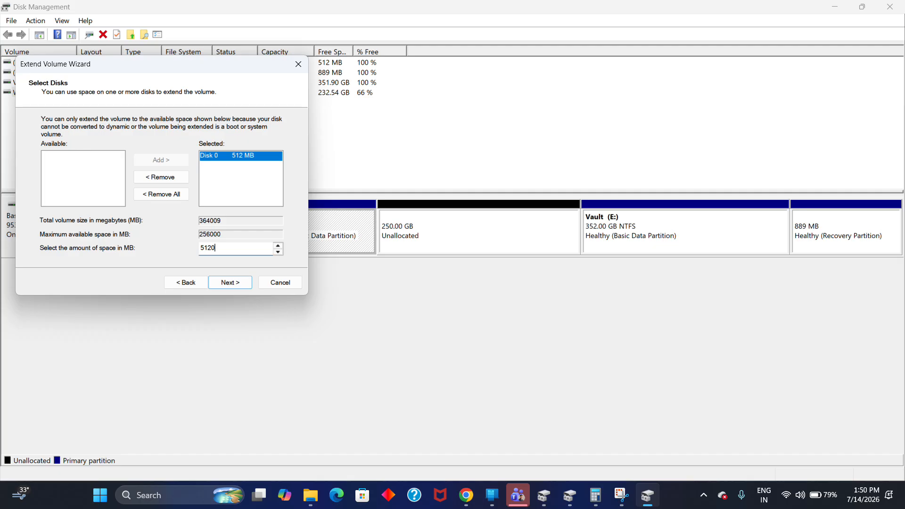
type("0")
left_click(230, 283)
left_click(235, 284)
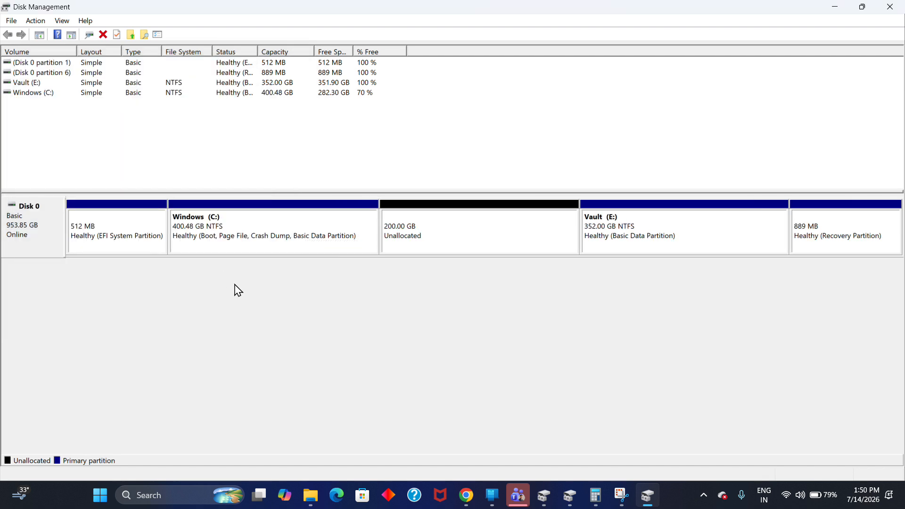
Step: Switch to File Explorer, refresh This PC to check the capacity of the Windows (C:) drive, and return to Disk Management
left_click(183, 240)
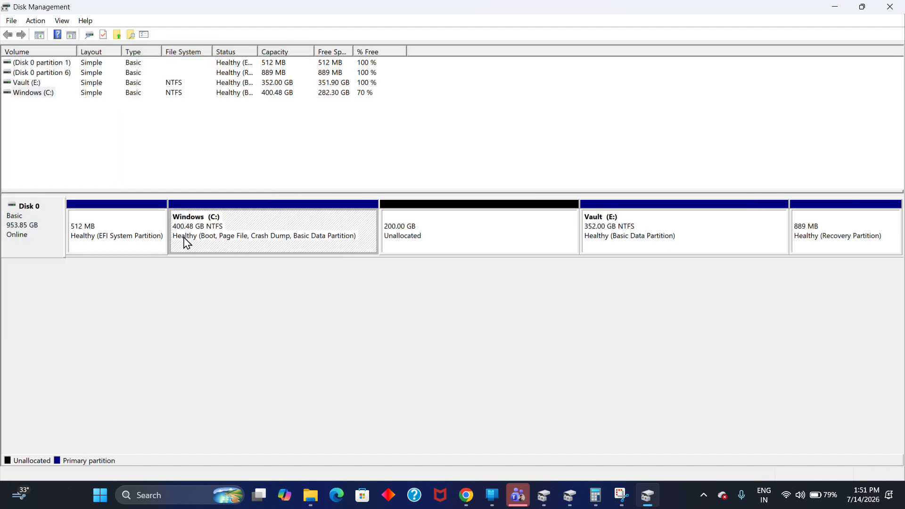
left_click(310, 495)
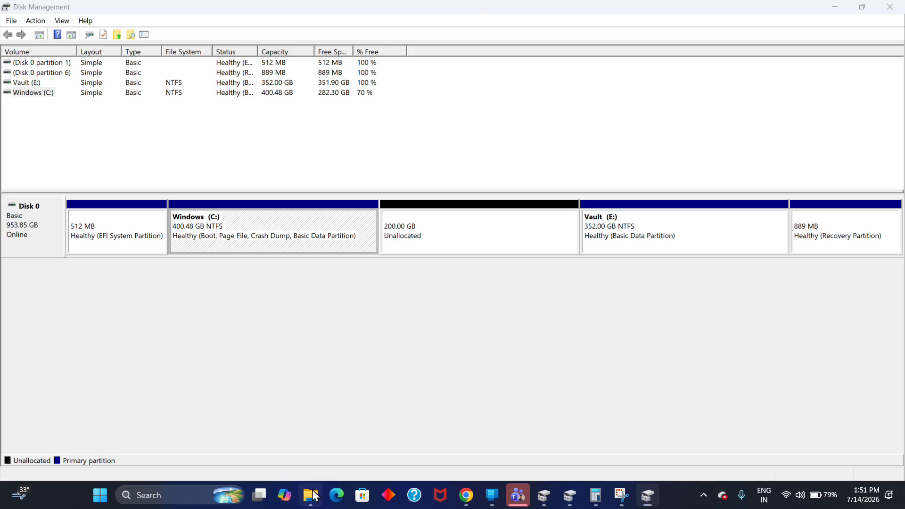
left_click(102, 34)
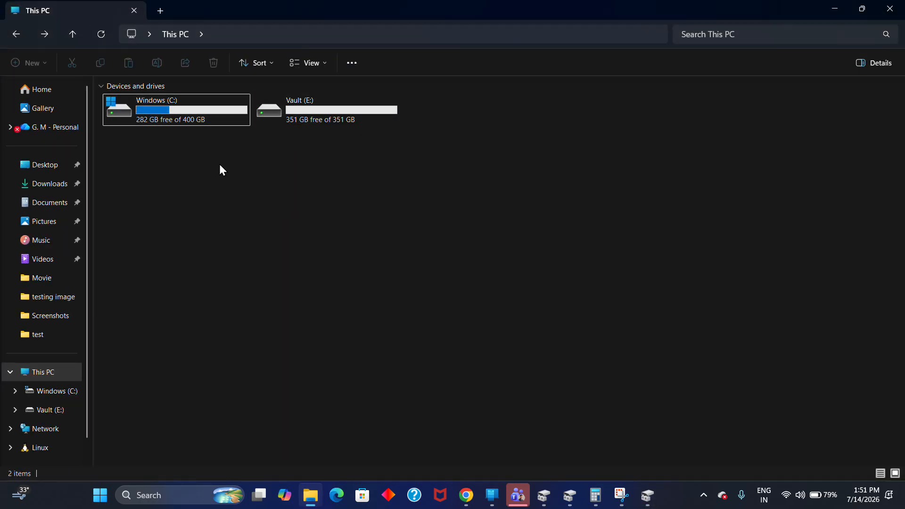
left_click(200, 121)
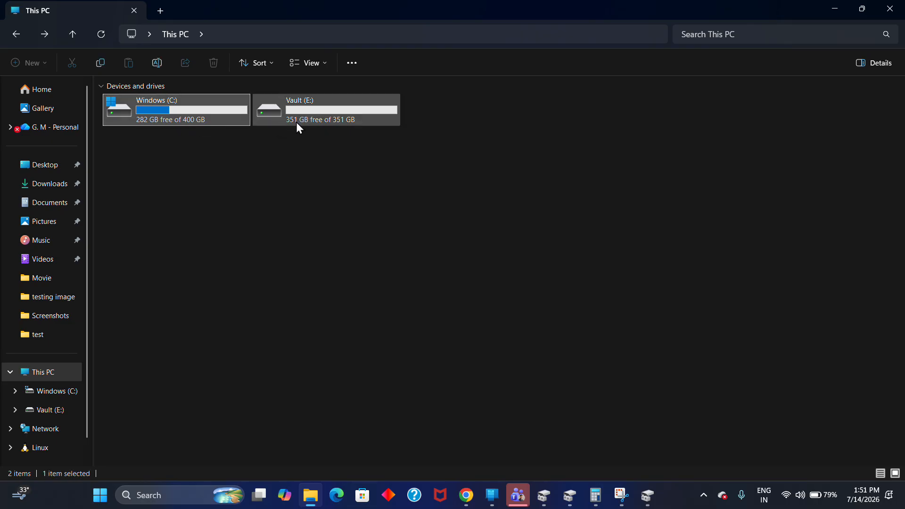
left_click(219, 151)
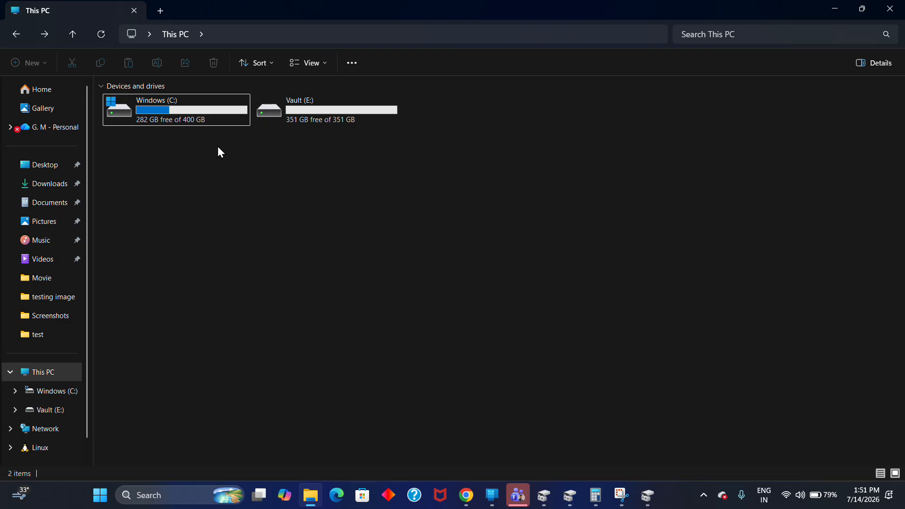
left_click(835, 8)
Step: Start a new simple volume in the unallocated space on Disk 0, using the full 204800 MB as its size
left_click(462, 252)
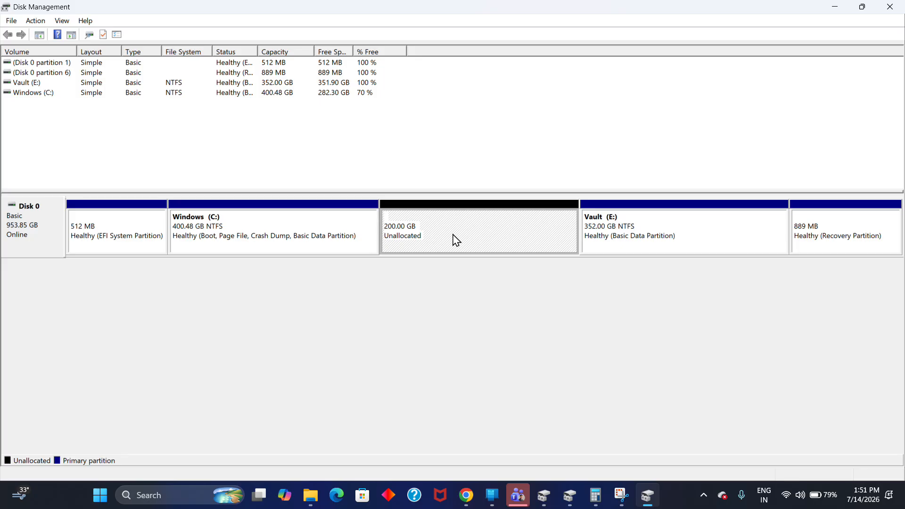
right_click(453, 236)
right_click(436, 222)
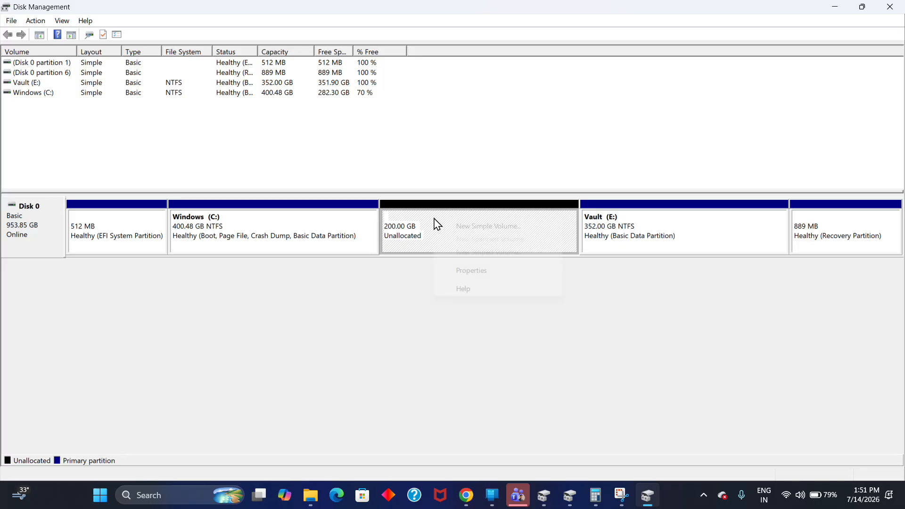
left_click(466, 230)
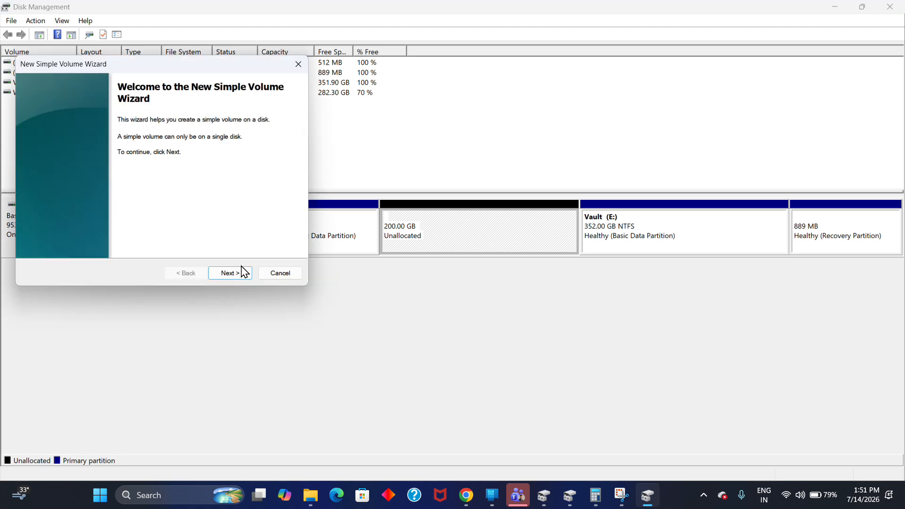
left_click(239, 274)
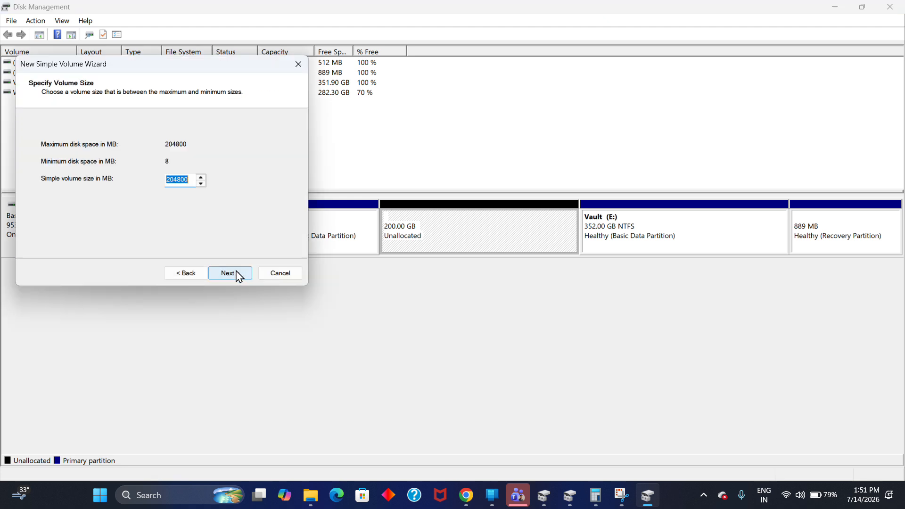
left_click(191, 179)
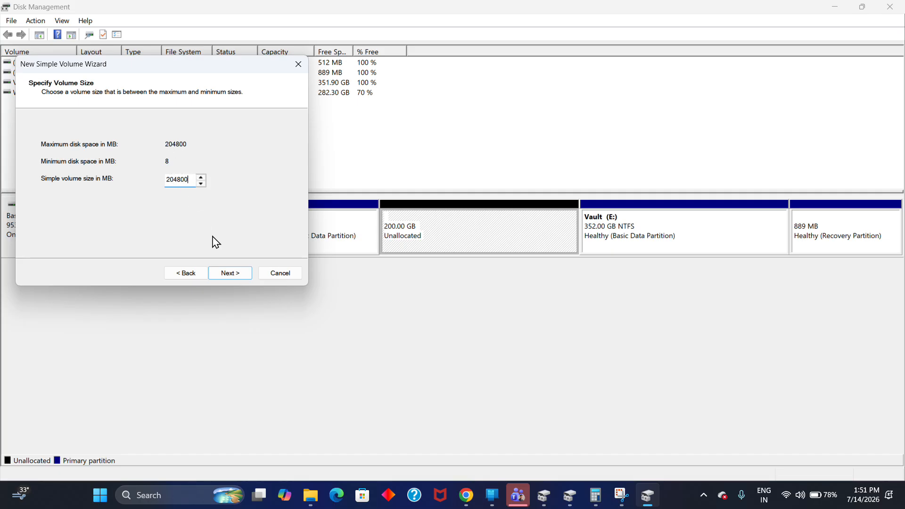
left_click(233, 274)
Step: Assign drive letter D to the new simple volume and continue to its format settings
left_click(218, 147)
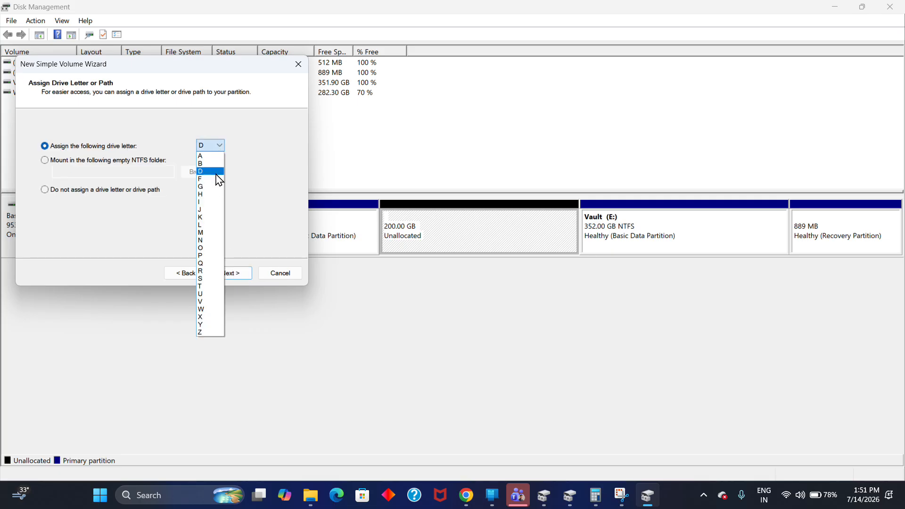
left_click(217, 173)
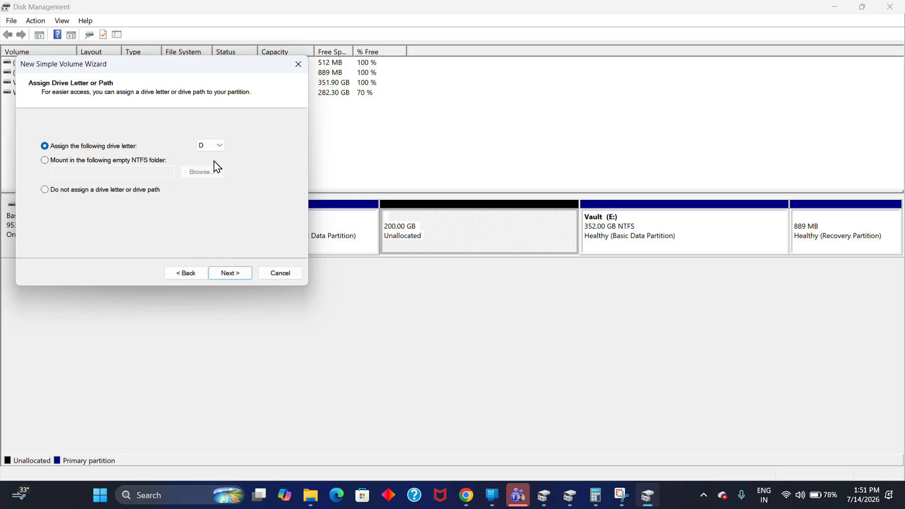
left_click(217, 146)
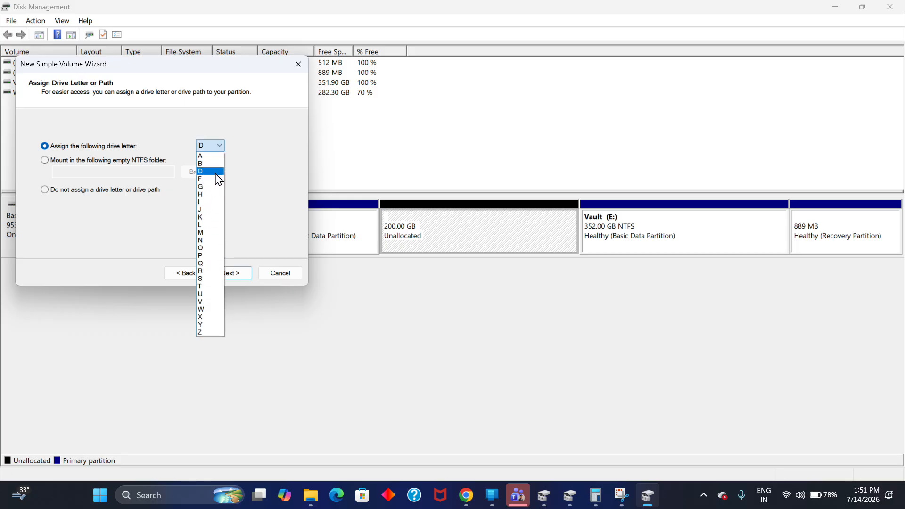
left_click(217, 171)
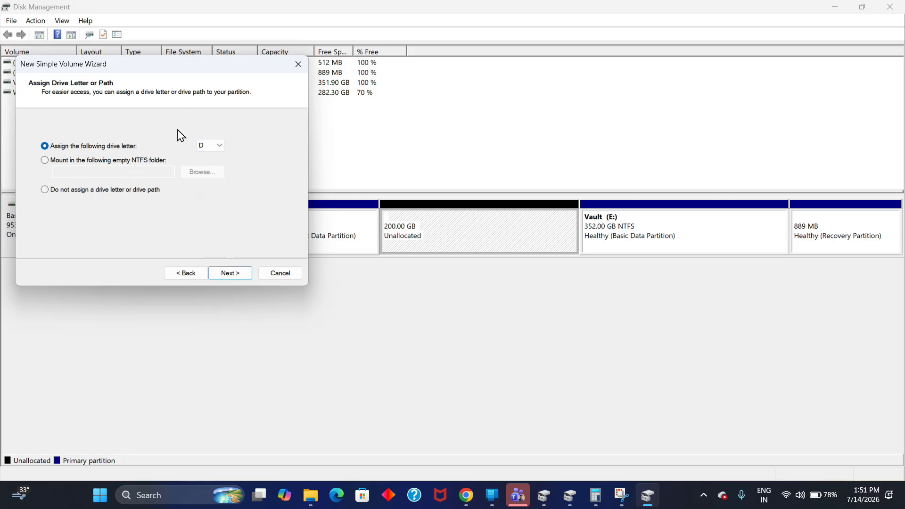
left_click(229, 276)
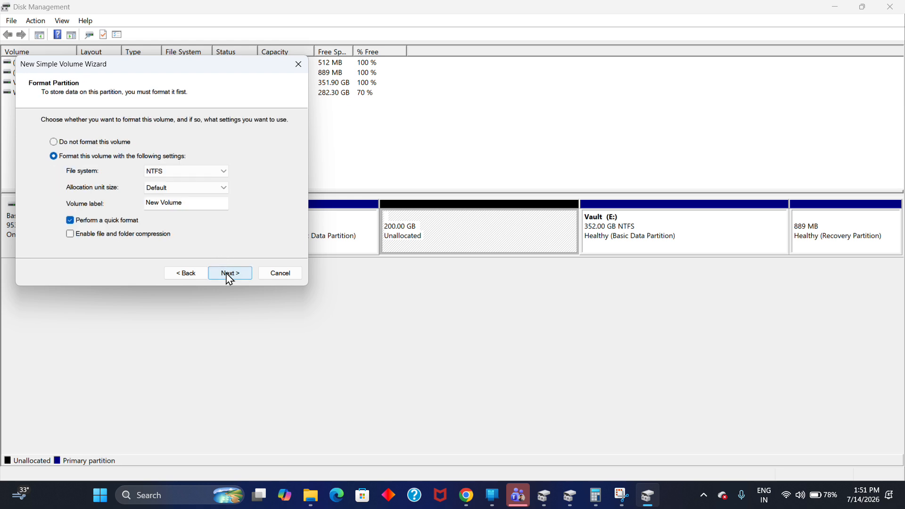
Step: Keep NTFS as the file system and replace the volume label with the person's first name
left_click(222, 173)
left_click(222, 174)
key("BackSpace")
key("BackSpace")
key("BackSpace")
key("BackSpace")
key("BackSpace")
key("BackSpace")
key("BackSpace")
key("BackSpace")
key("BackSpace")
key("BackSpace")
type("Harish")
left_click(245, 273)
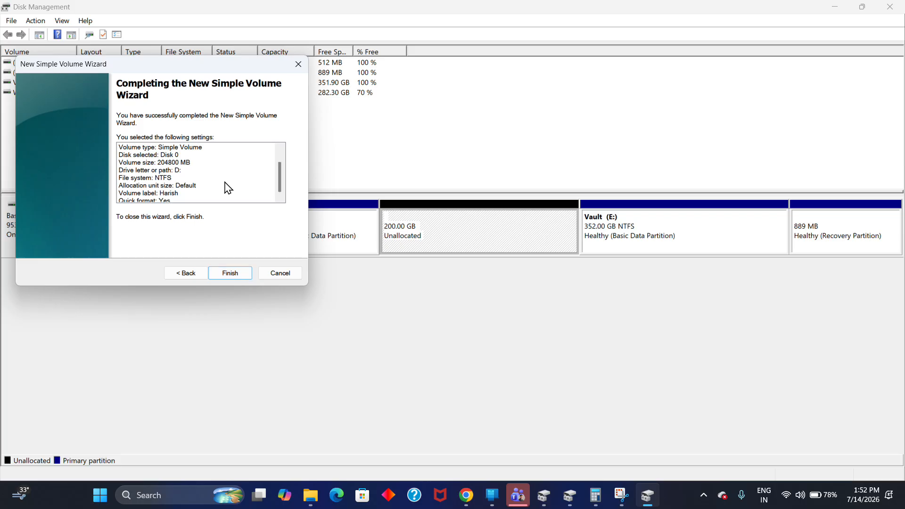
Step: Review the summary of the new volume's settings and finish creating the D: volume
scroll(224, 185, "down", 1)
scroll(225, 187, "up", 1)
scroll(184, 174, "down", 1)
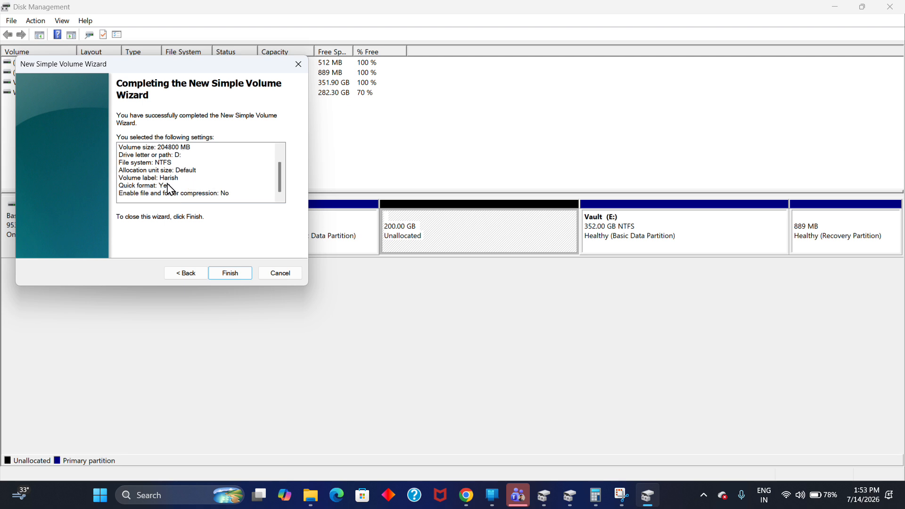
left_click(230, 274)
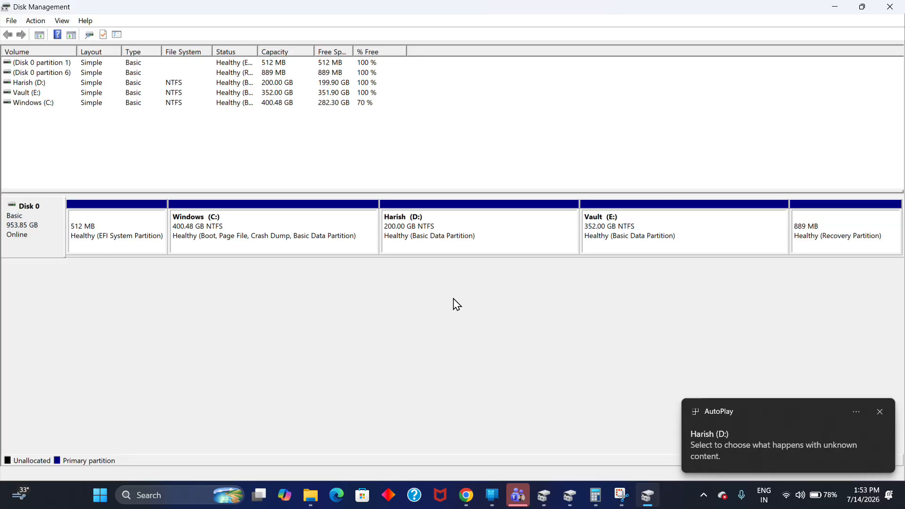
Step: Switch to File Explorer and check the capacity and free space of the D: and Windows (C:) drives in This PC
left_click(316, 493)
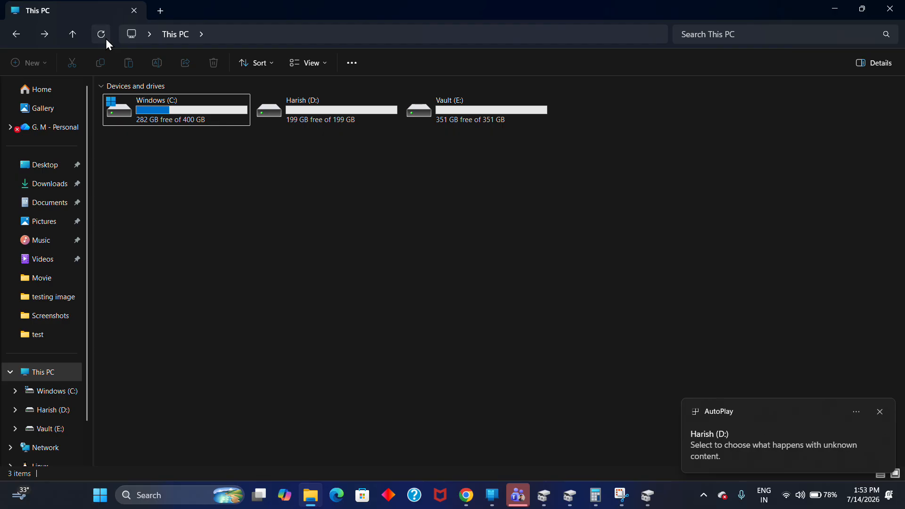
left_click(341, 122)
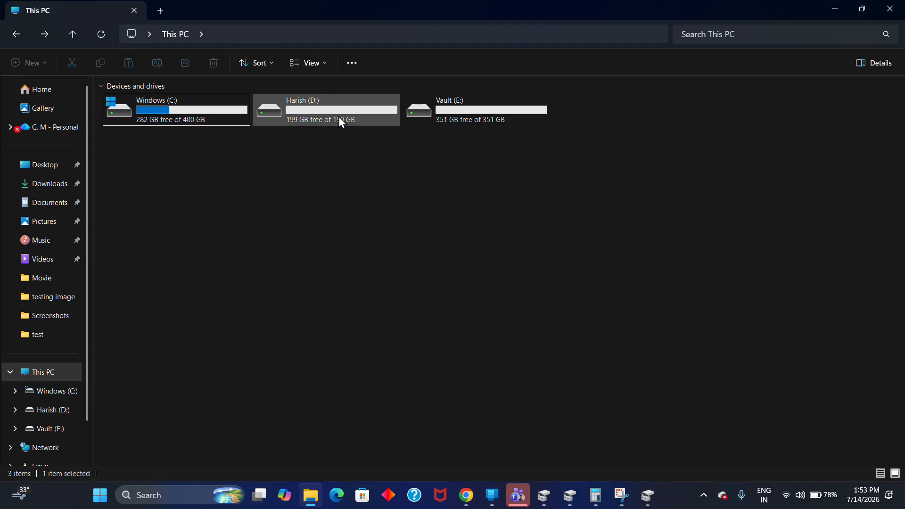
left_click(342, 123)
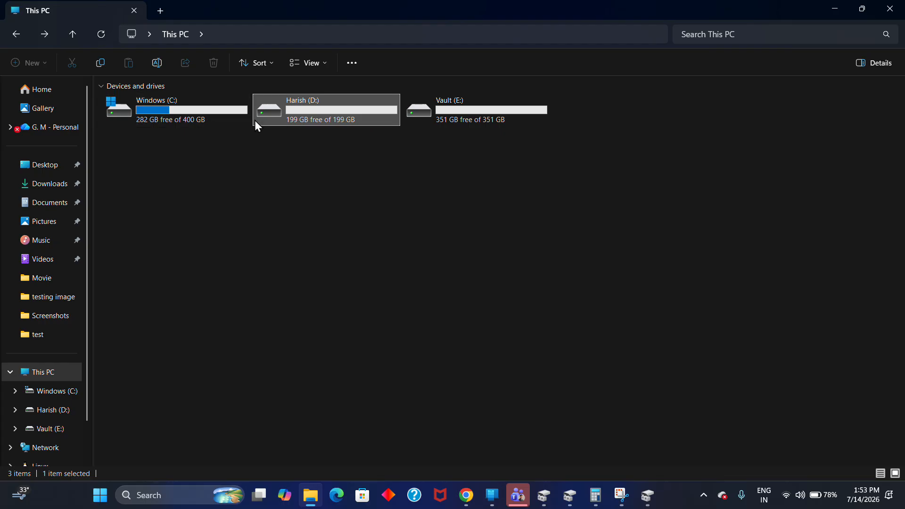
left_click(176, 120)
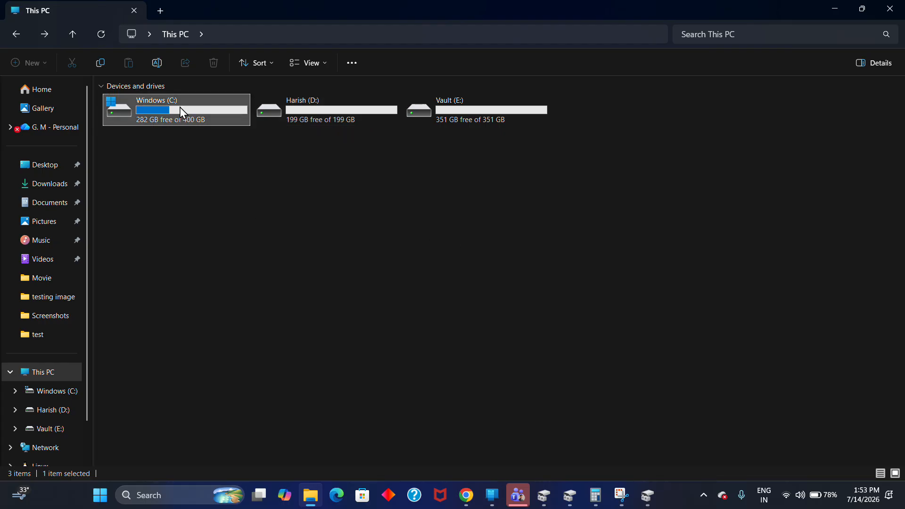
left_click(345, 125)
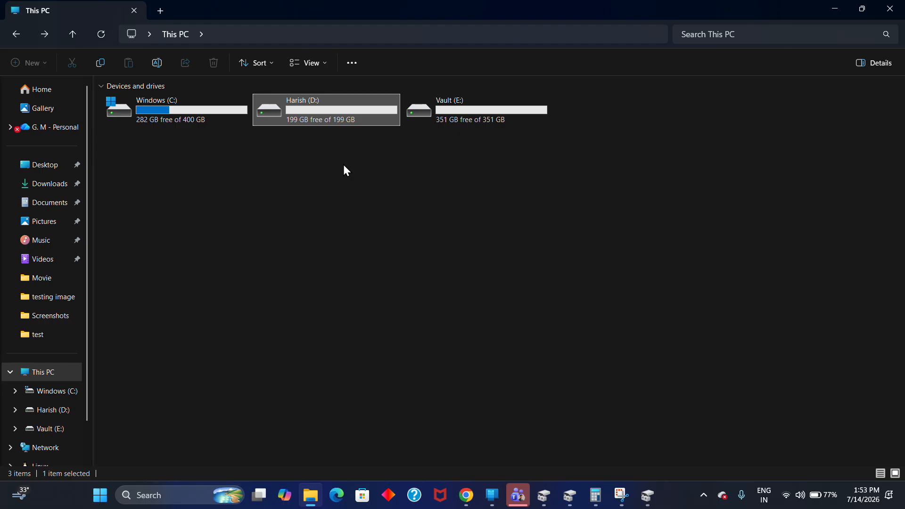
left_click(361, 197)
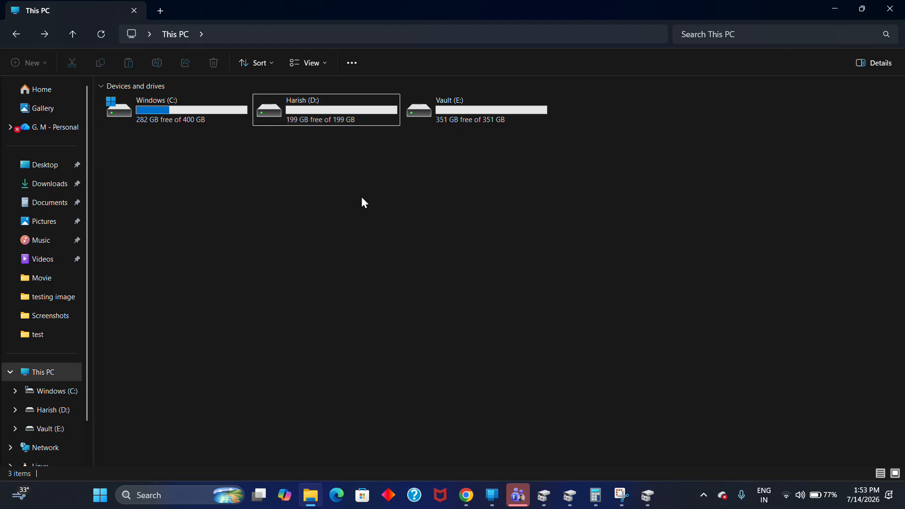
Step: Open the new D: drive to inspect its contents and return to the drive overview in This PC
double_click(338, 112)
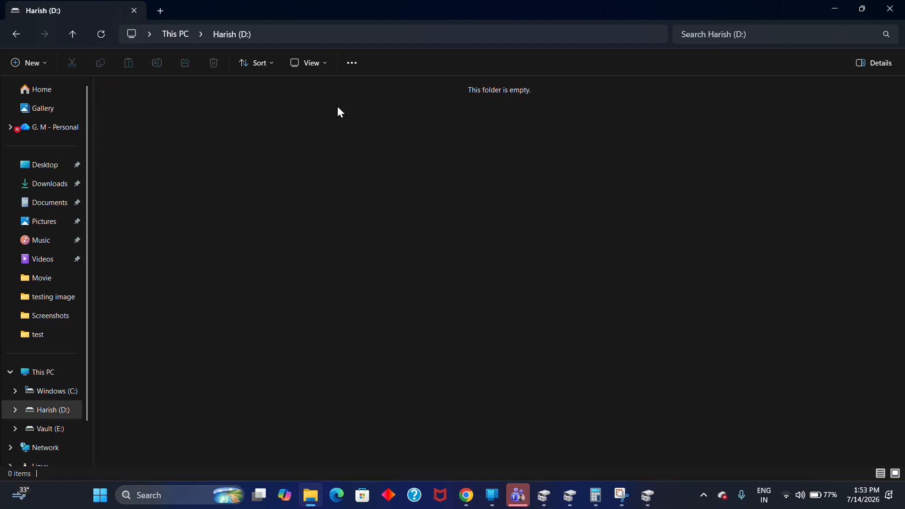
key("alt+Left")
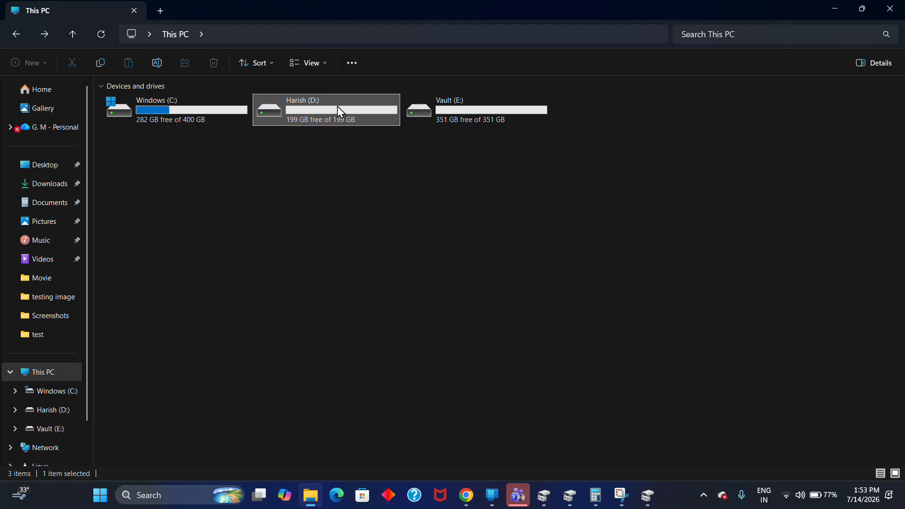
double_click(340, 111)
key("alt+Left")
left_click(390, 175)
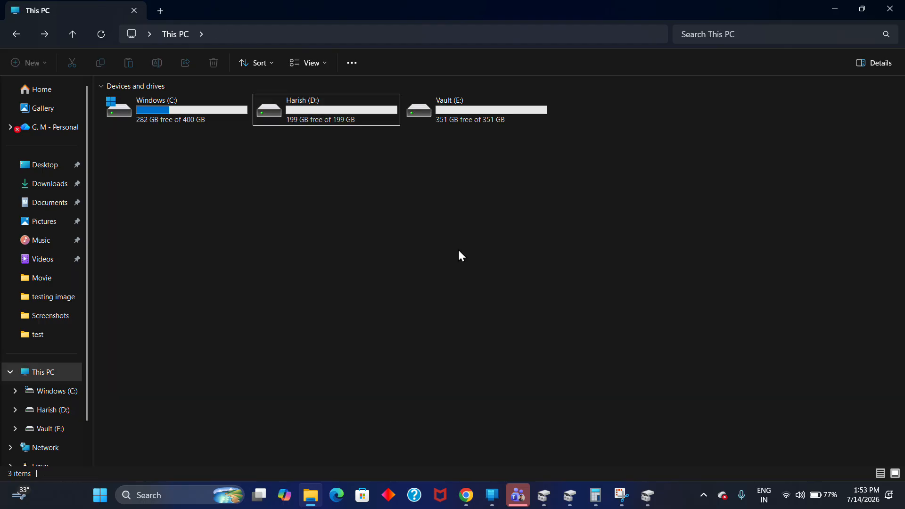